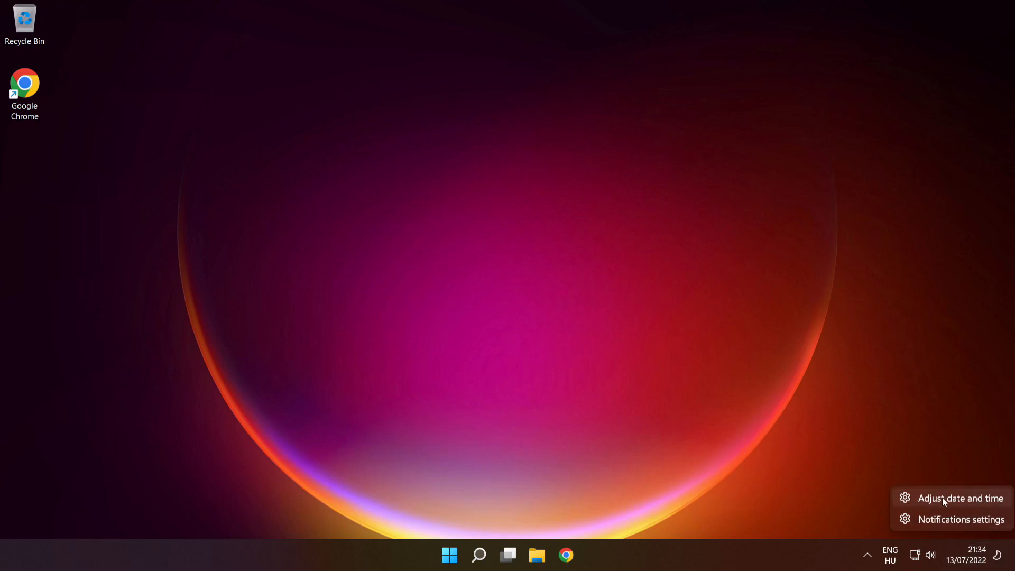
# In the date and time settings, switch automatic time setting off and on again, and synchronise the clock with the time server.
pyautogui.click(970, 500)
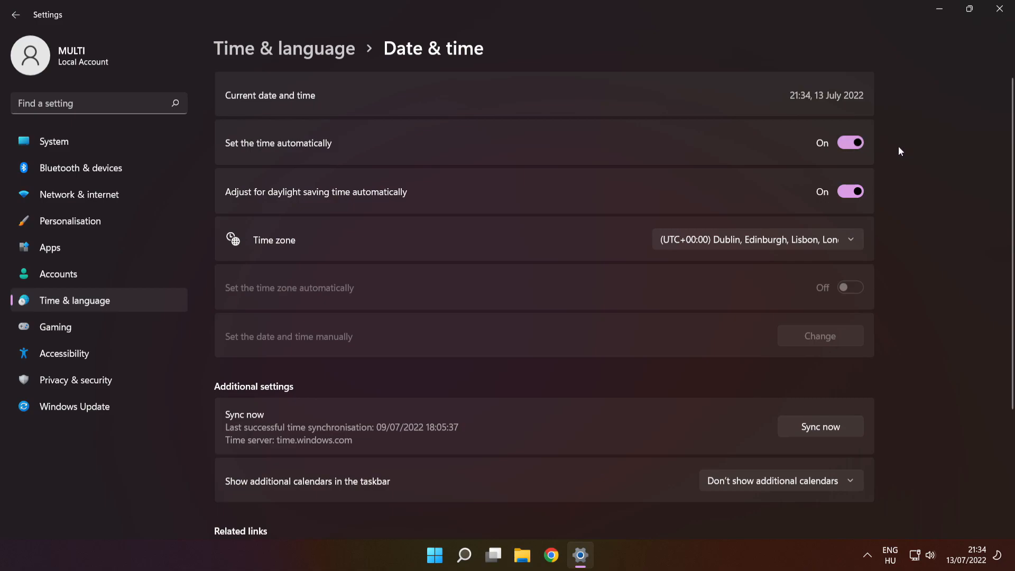
pyautogui.click(851, 146)
pyautogui.click(851, 146)
pyautogui.scroll(-2, 776, 295)
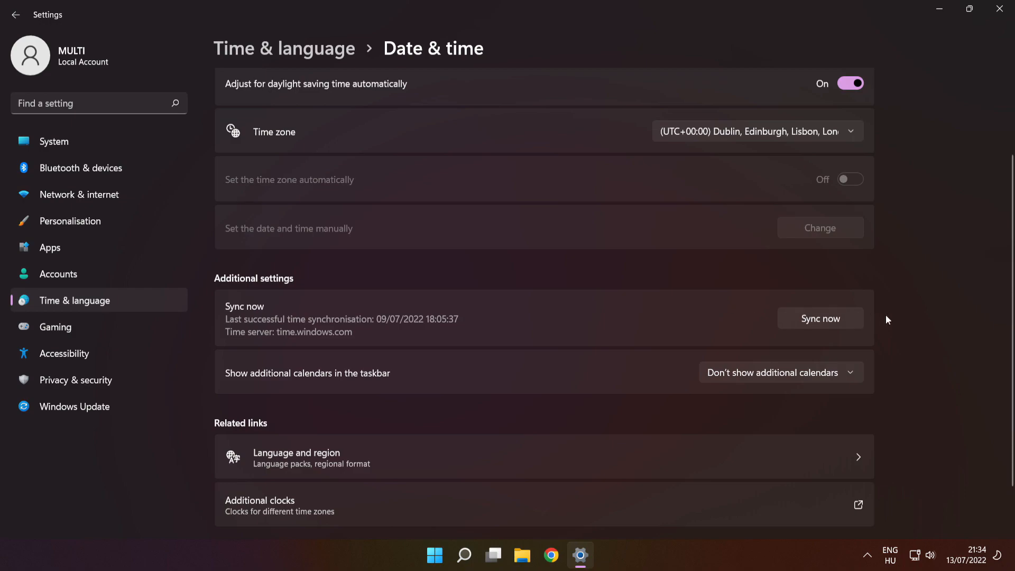
pyautogui.click(828, 321)
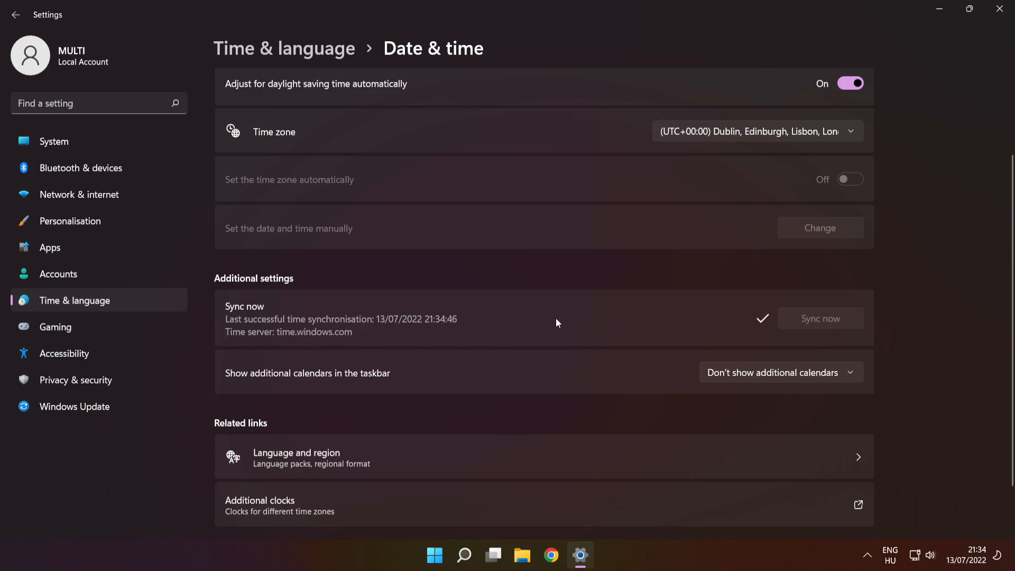
# Check the country or region in the related language and region settings, and close Settings.
pyautogui.scroll(-2, 538, 331)
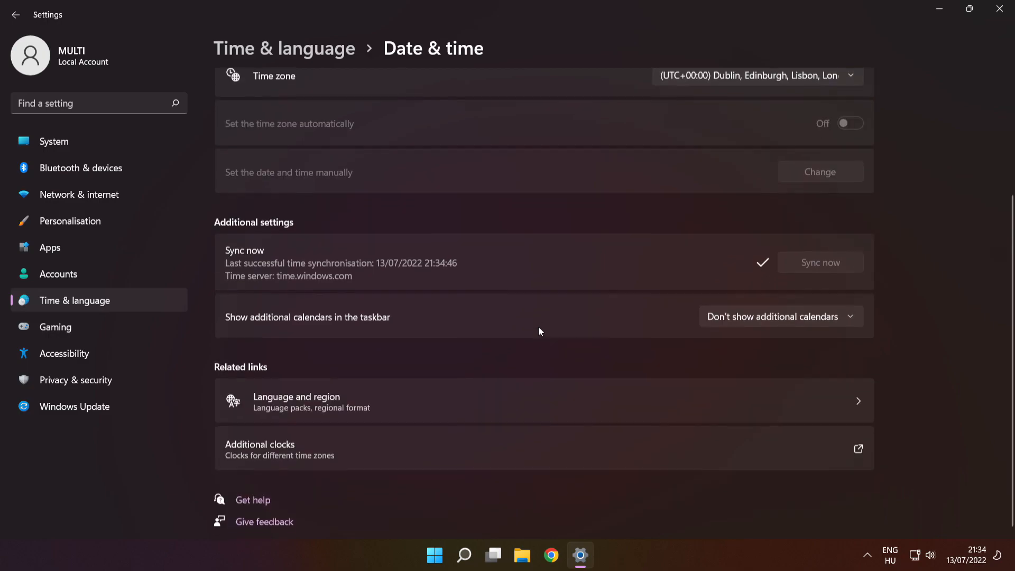
pyautogui.click(428, 399)
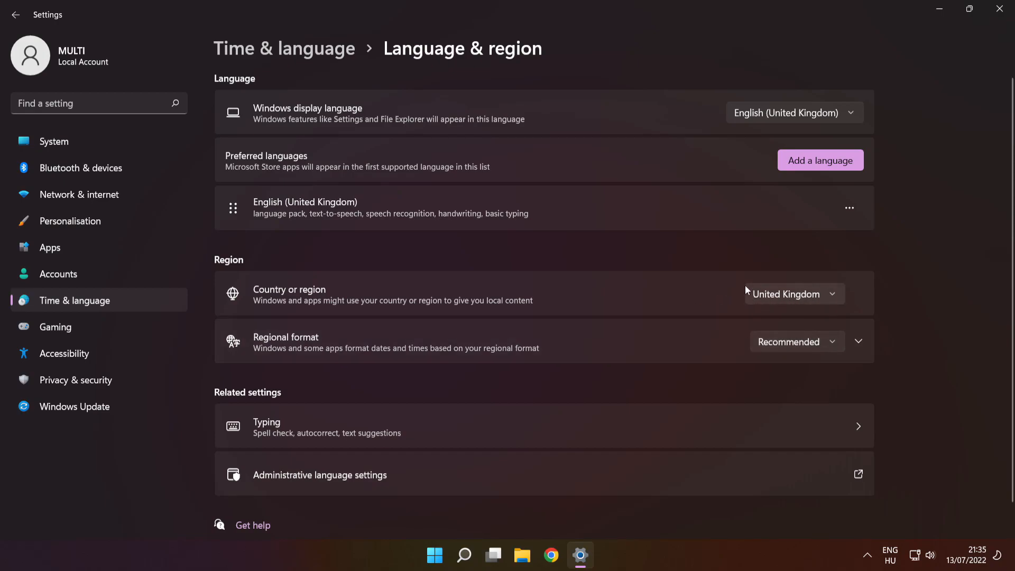
pyautogui.click(1000, 12)
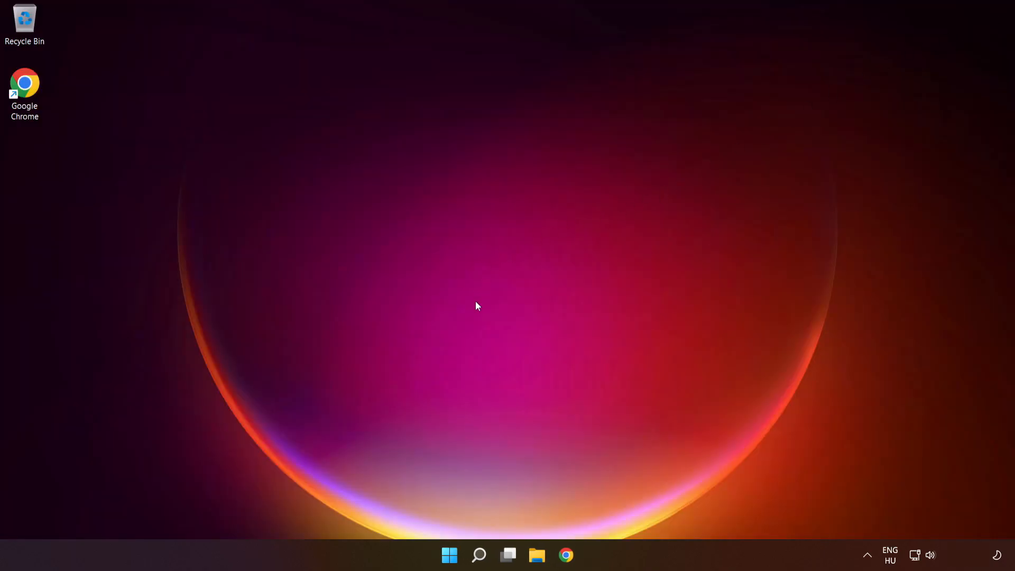
# Search Windows for "updates", open the Check for updates settings and start an update check.
pyautogui.click(479, 558)
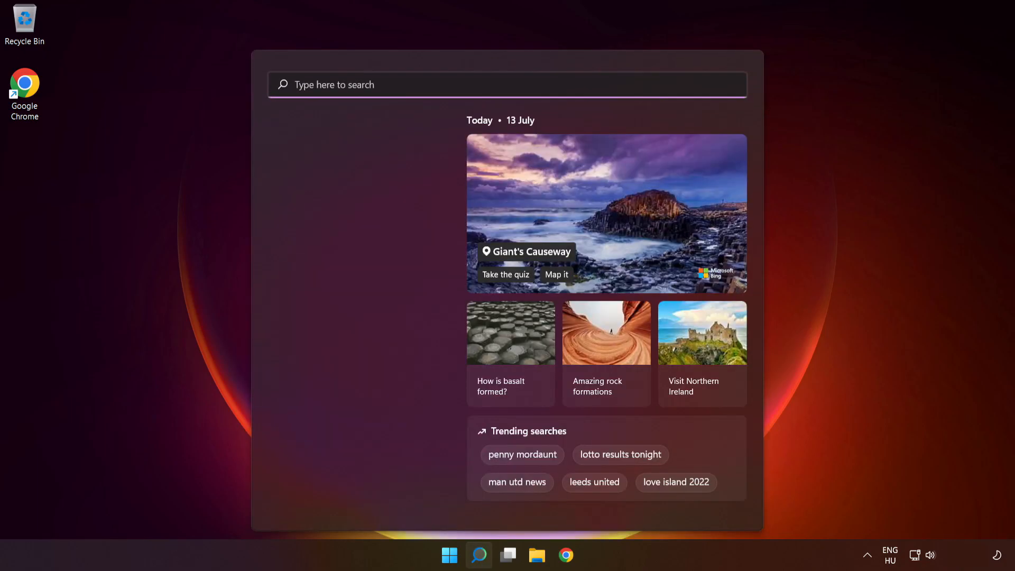
pyautogui.write('upda')
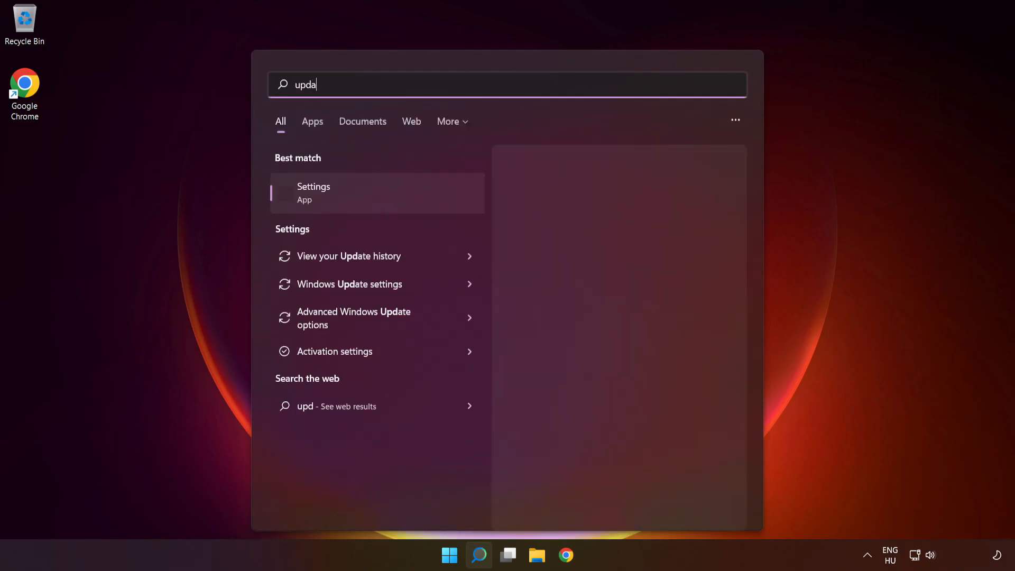
pyautogui.write('tes')
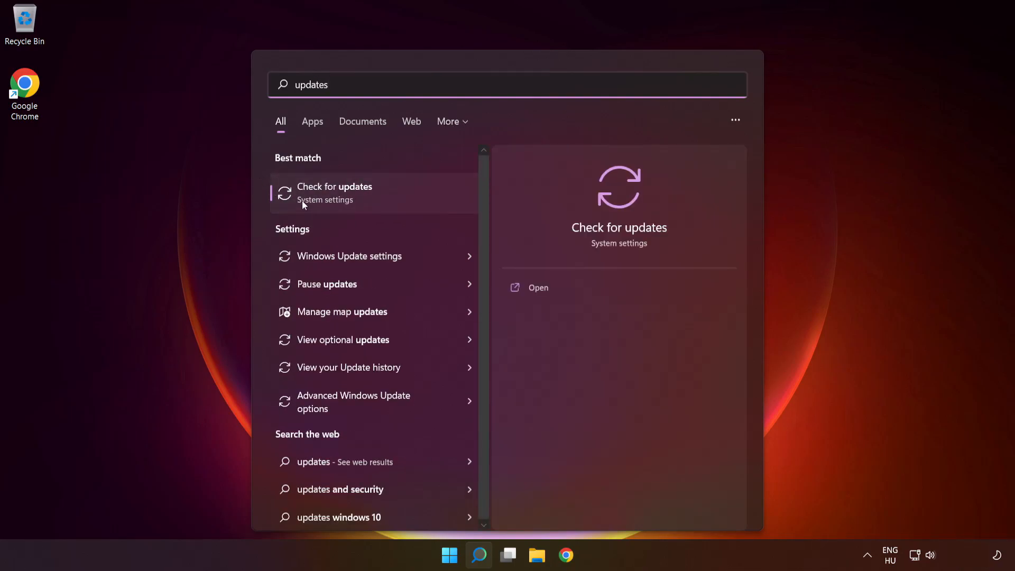
pyautogui.click(378, 201)
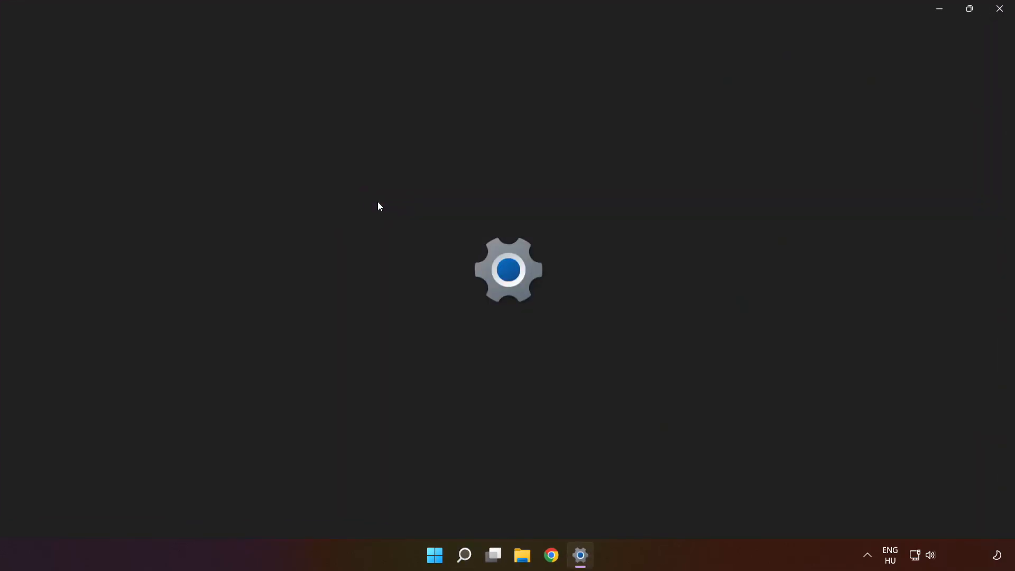
pyautogui.click(839, 117)
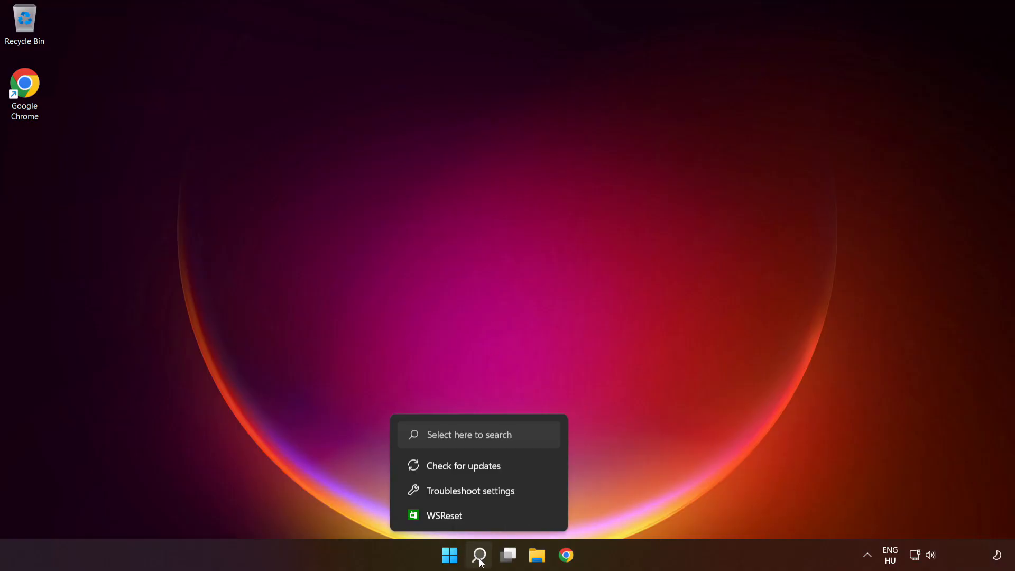
# Search Windows for "troubleshoot settings" and open the list of other trouble-shooters.
pyautogui.click(480, 555)
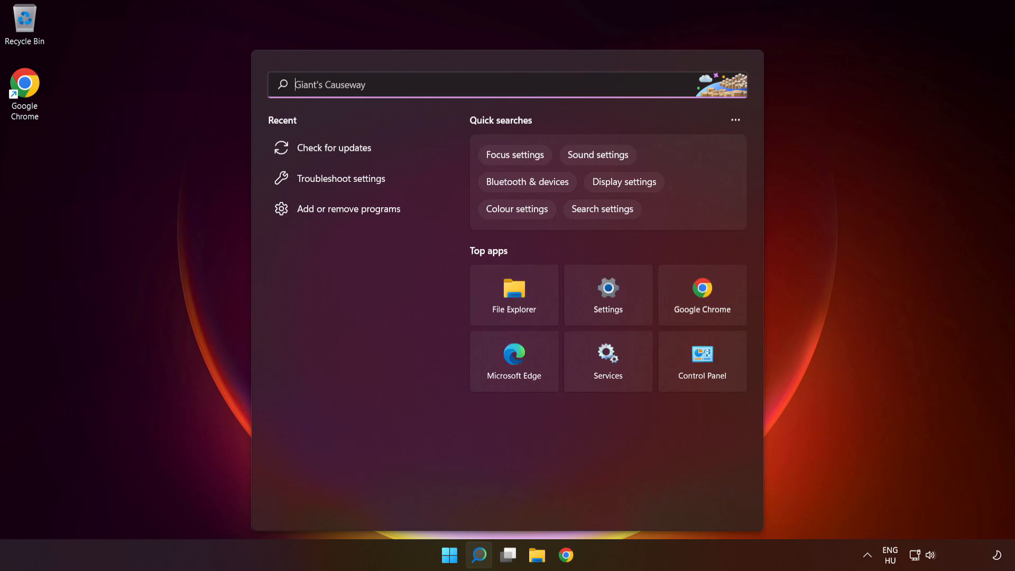
pyautogui.write('troub')
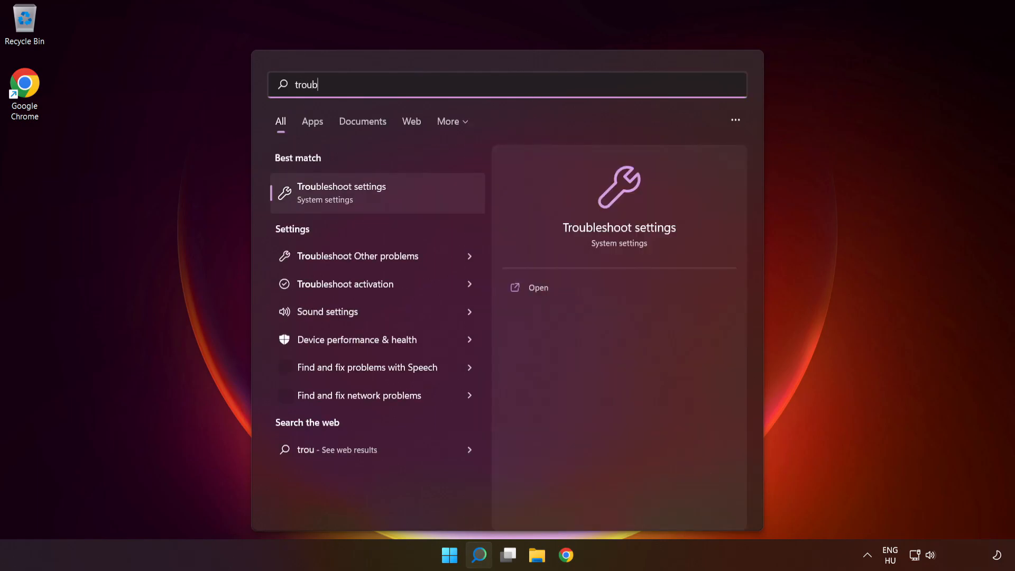
pyautogui.write('leshoot s')
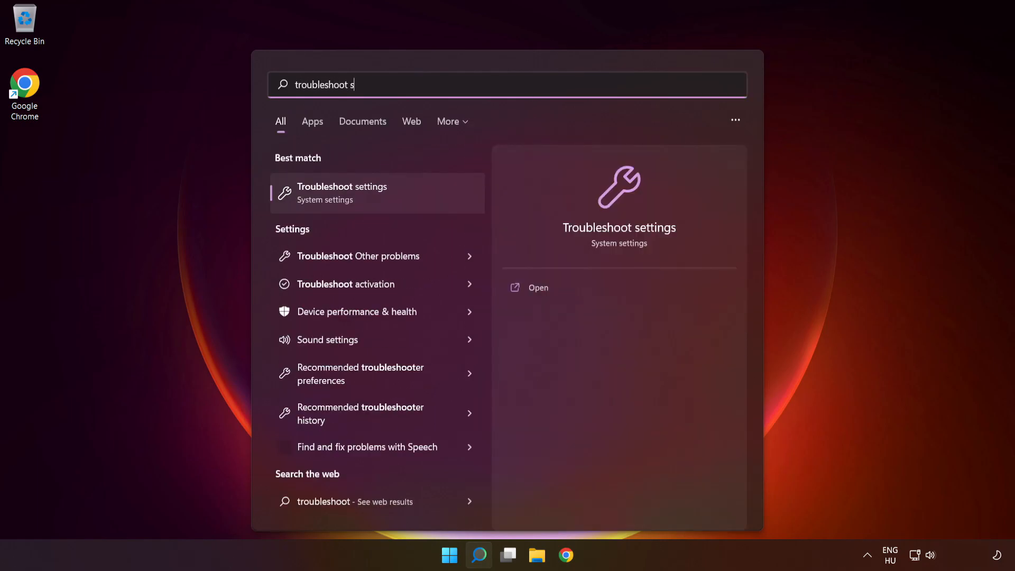
pyautogui.write('ettings')
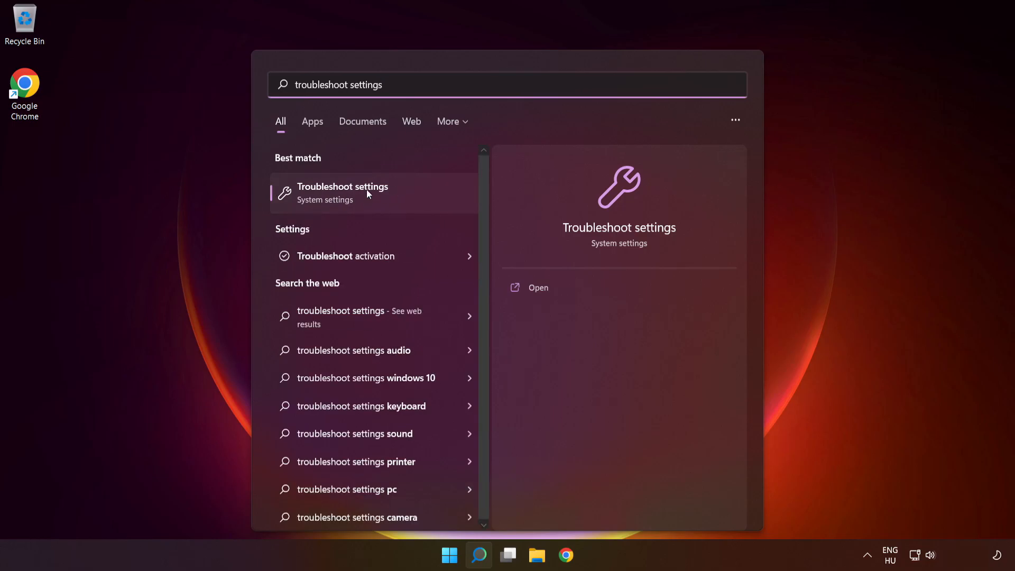
pyautogui.click(362, 202)
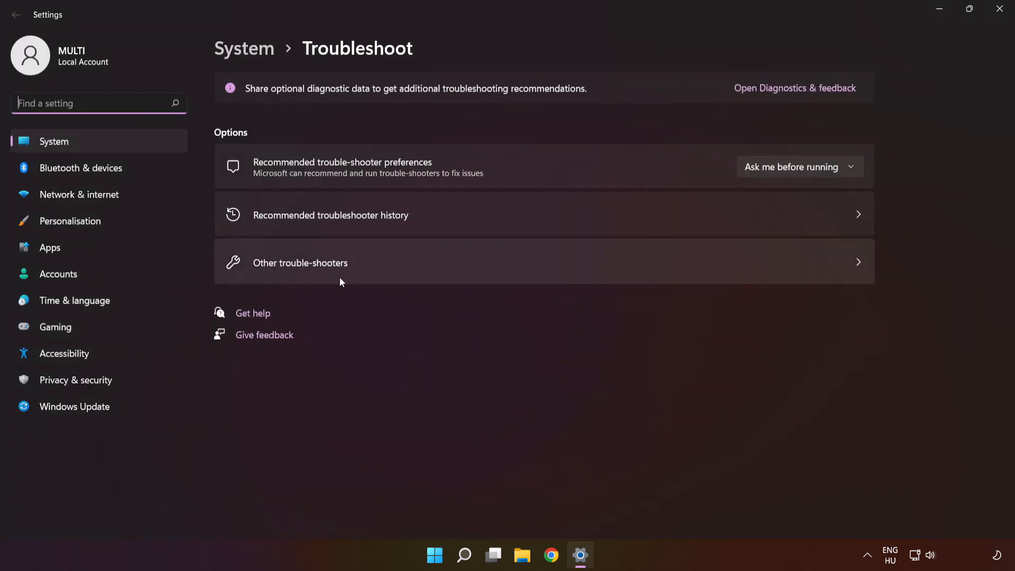
pyautogui.click(511, 271)
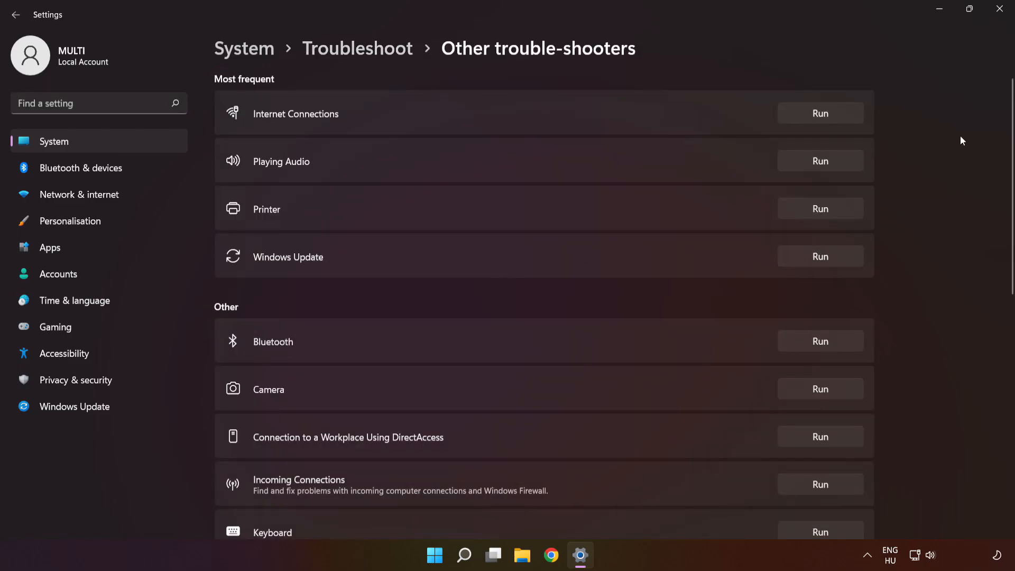
# Run the Windows Store Apps trouble-shooter and close Settings when it is done.
pyautogui.moveTo(1011, 136); pyautogui.dragTo(1001, 374)
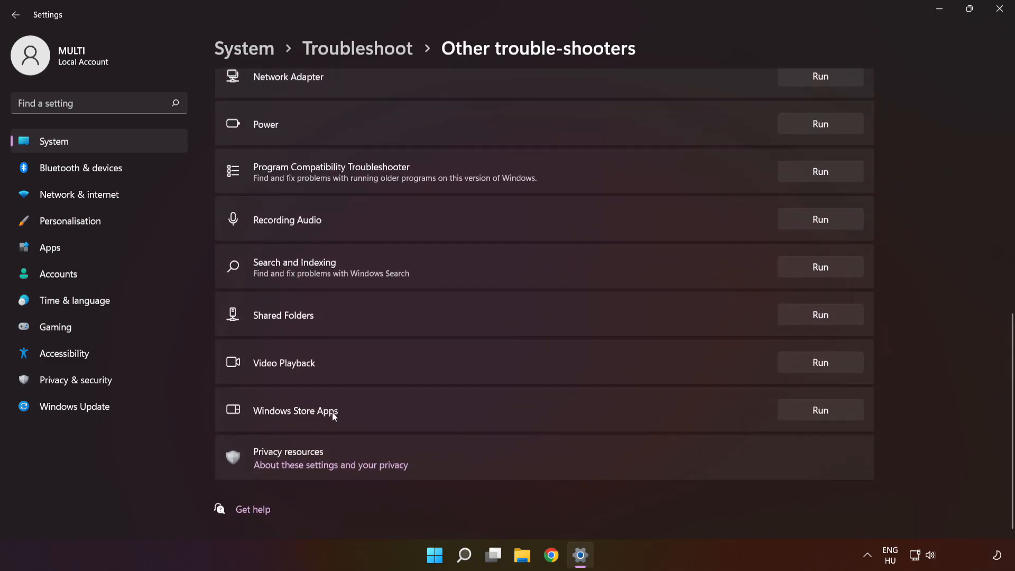
pyautogui.click(813, 412)
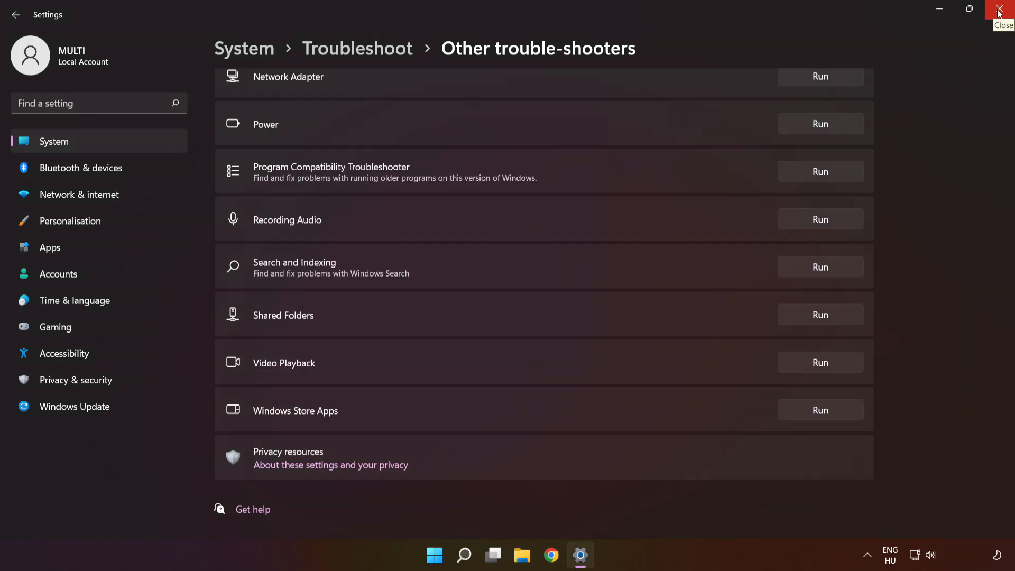
pyautogui.click(999, 12)
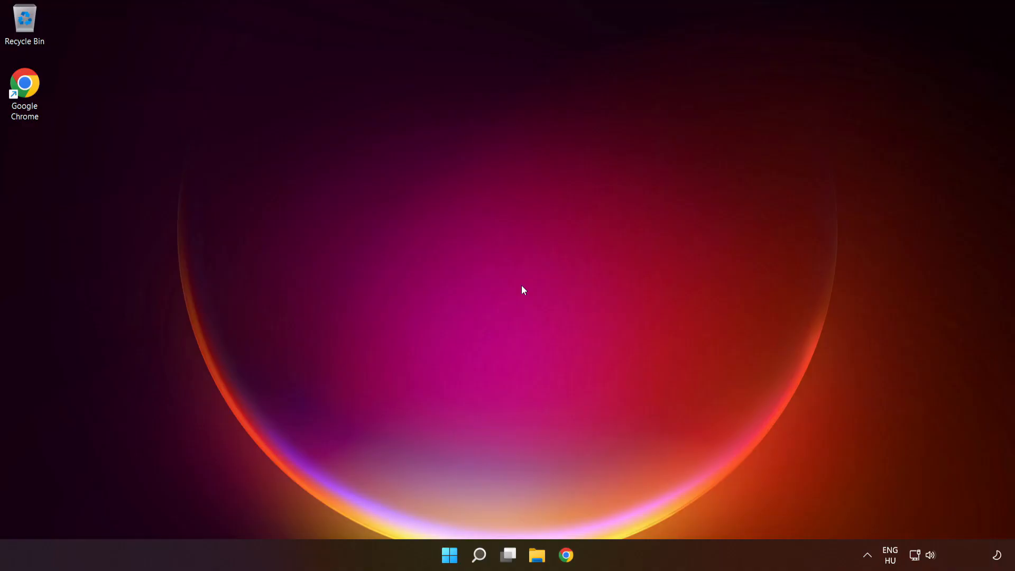
# Search Windows for "programs" and open Add or remove programs.
pyautogui.click(481, 559)
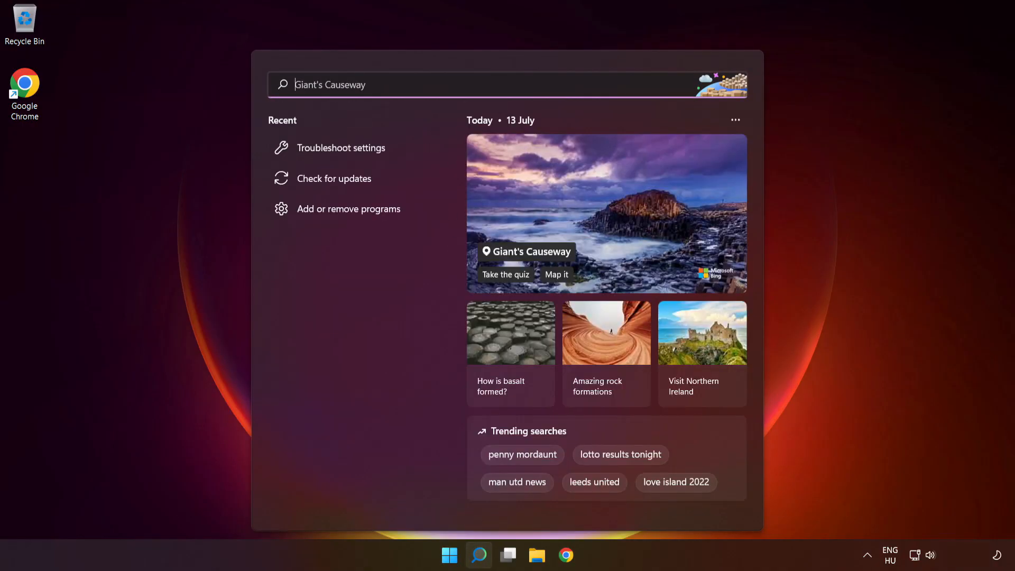
pyautogui.write('pr')
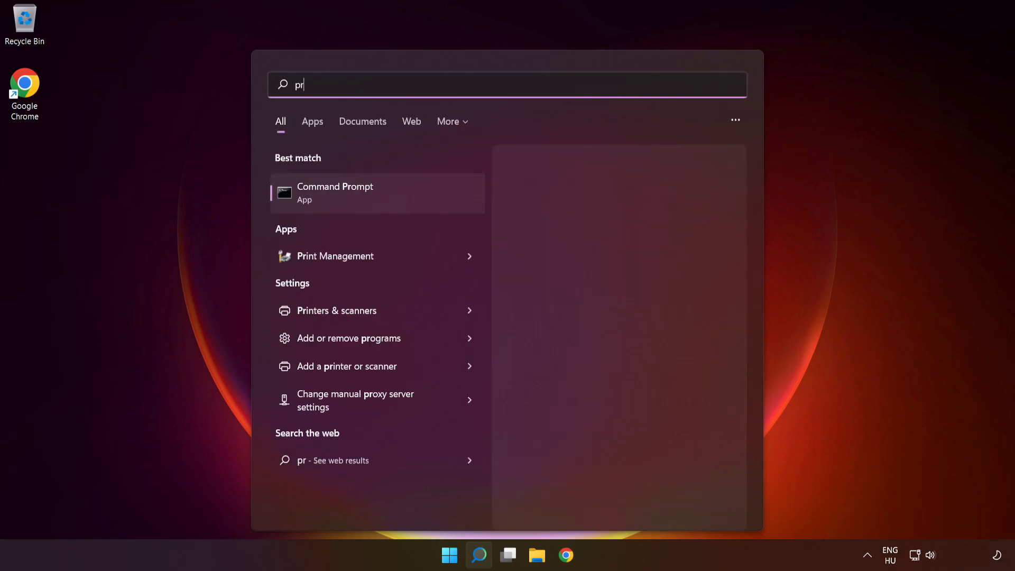
pyautogui.write('ograms')
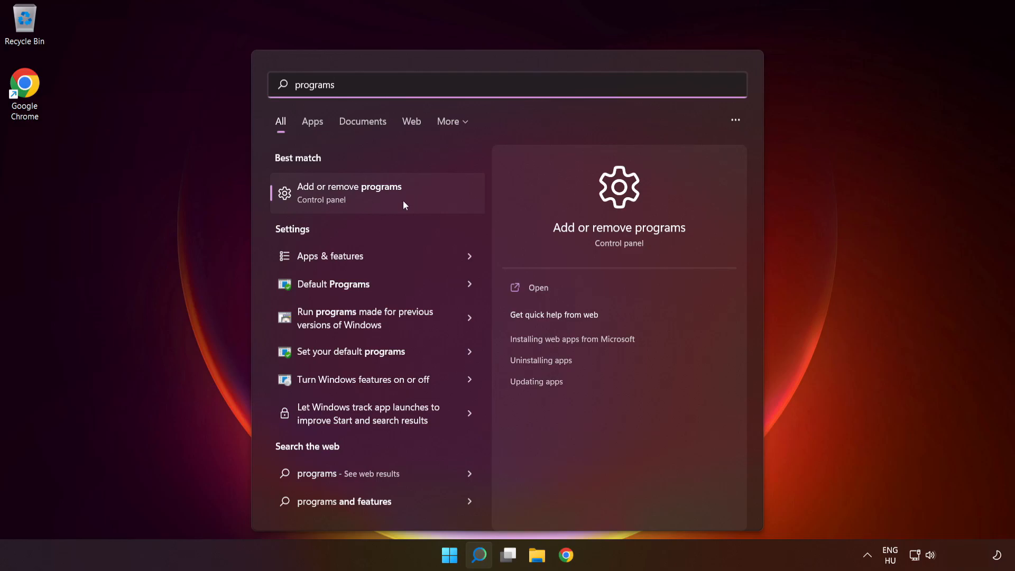
pyautogui.click(391, 207)
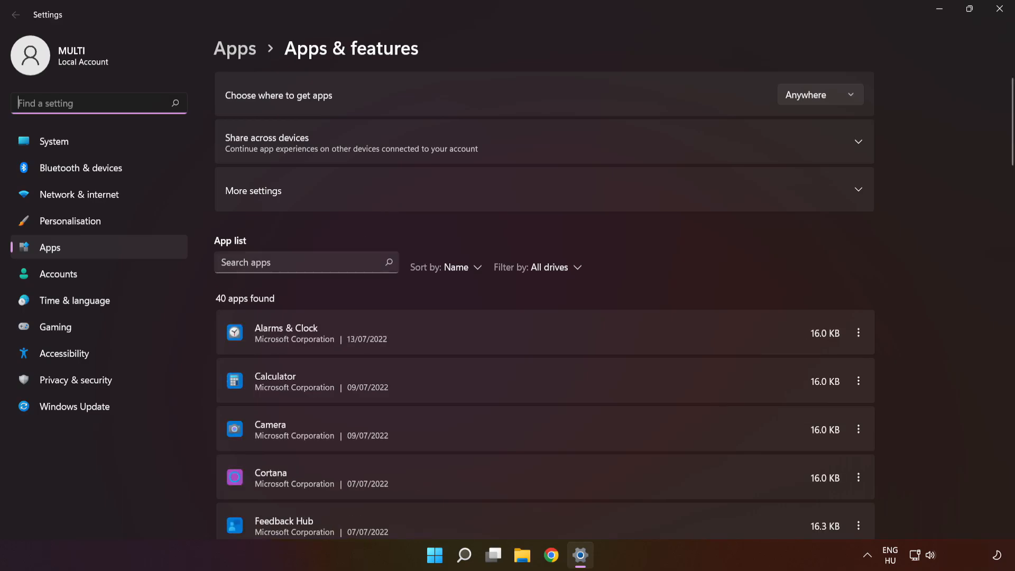
# Find "Microsoft store" in the installed apps list and open the app's advanced options.
pyautogui.click(300, 263)
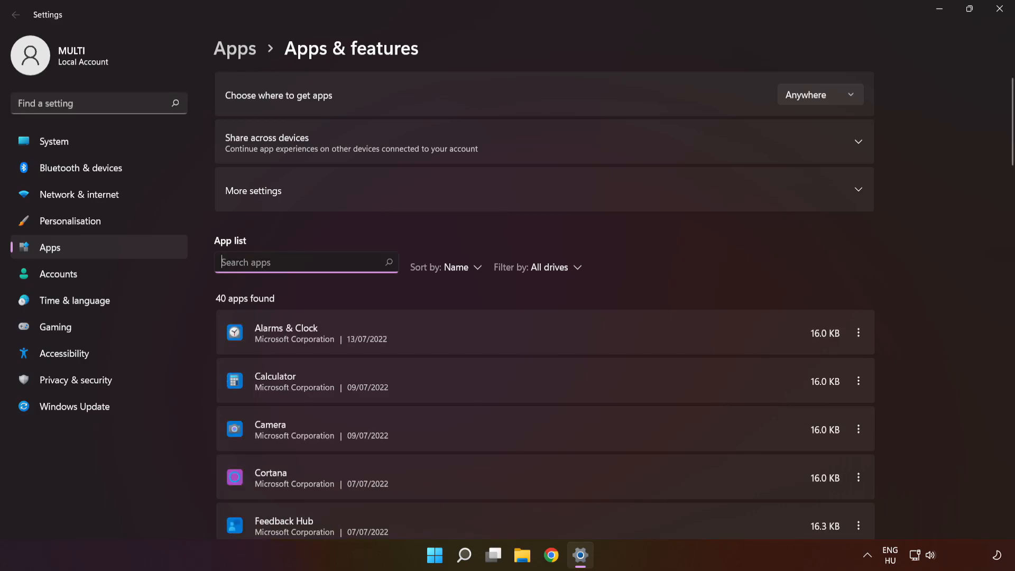
pyautogui.write('micro')
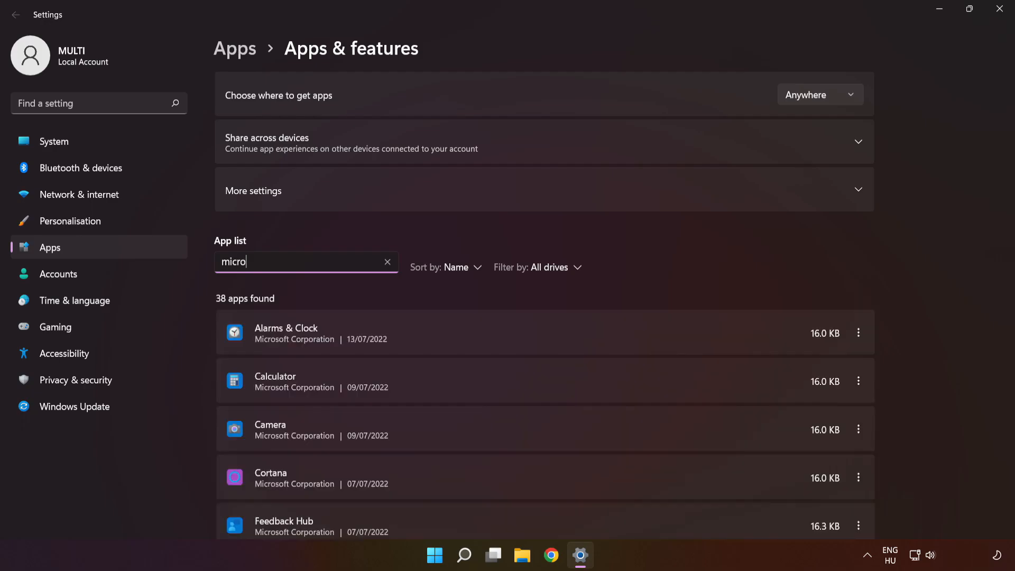
pyautogui.write('soft s')
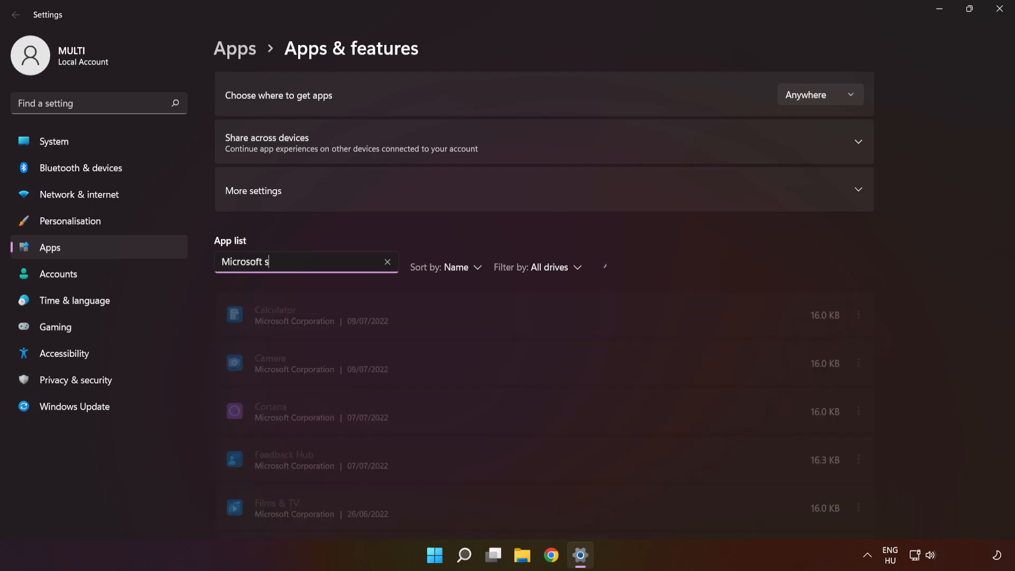
pyautogui.write('tore')
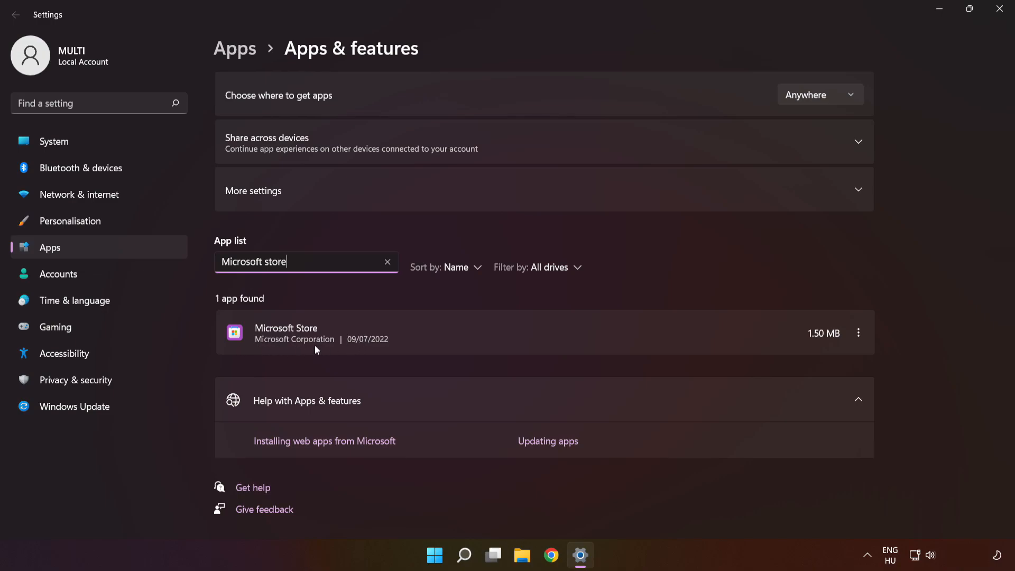
pyautogui.click(858, 333)
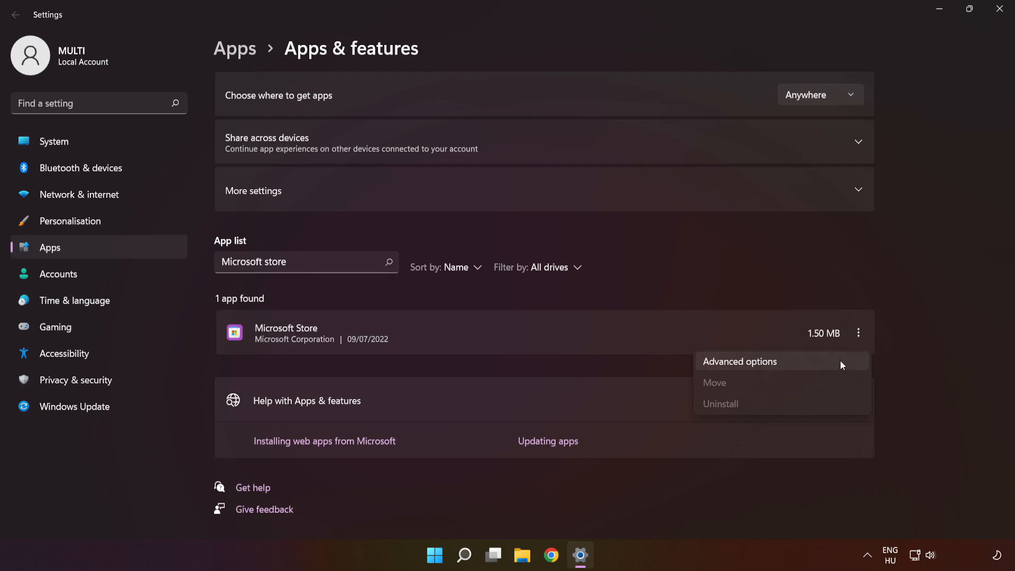
pyautogui.click(812, 362)
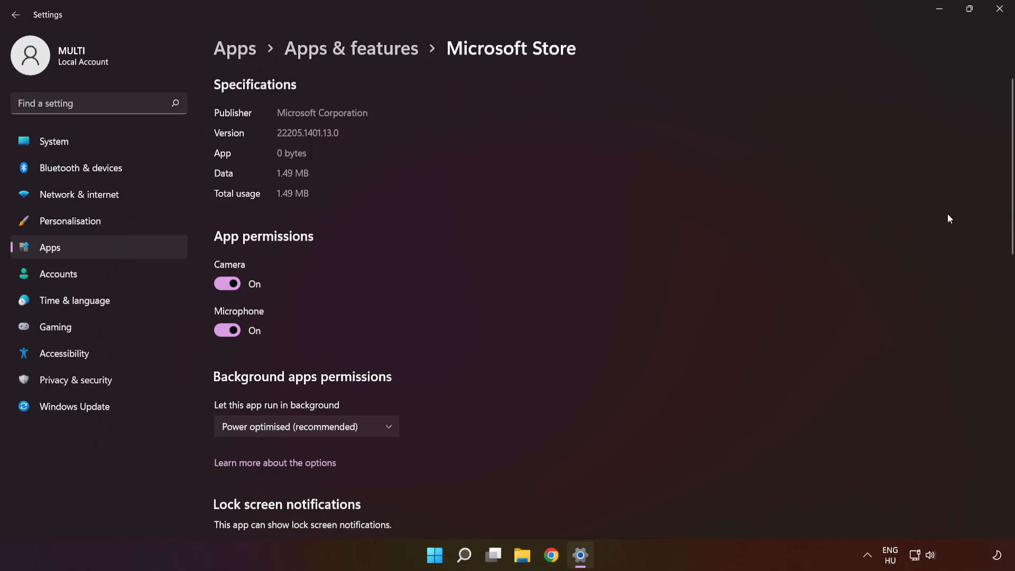
# Repair the Microsoft Store app and reset it, confirming the deletion of its data.
pyautogui.moveTo(1012, 184); pyautogui.dragTo(992, 379)
pyautogui.click(243, 321)
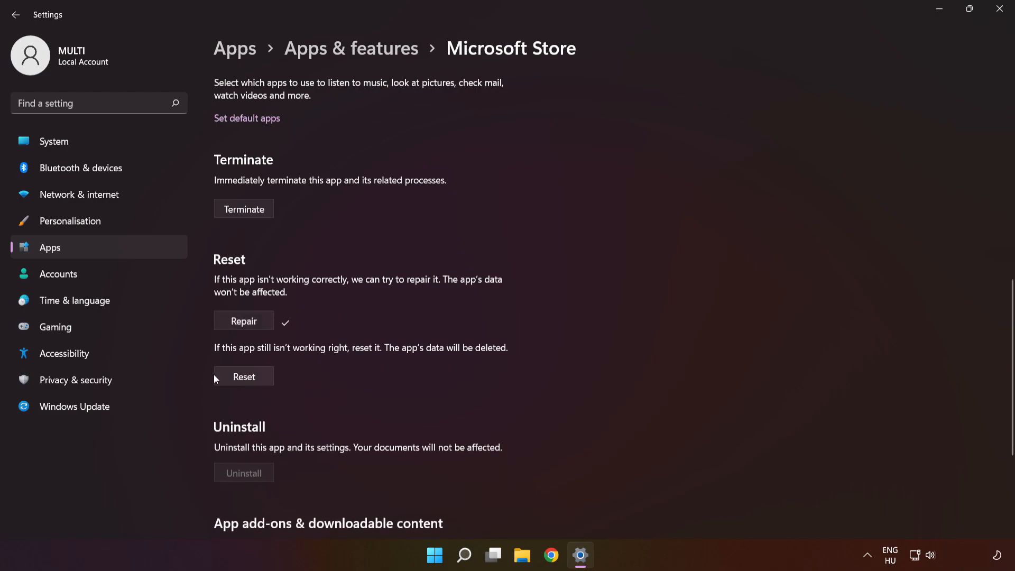
pyautogui.click(247, 379)
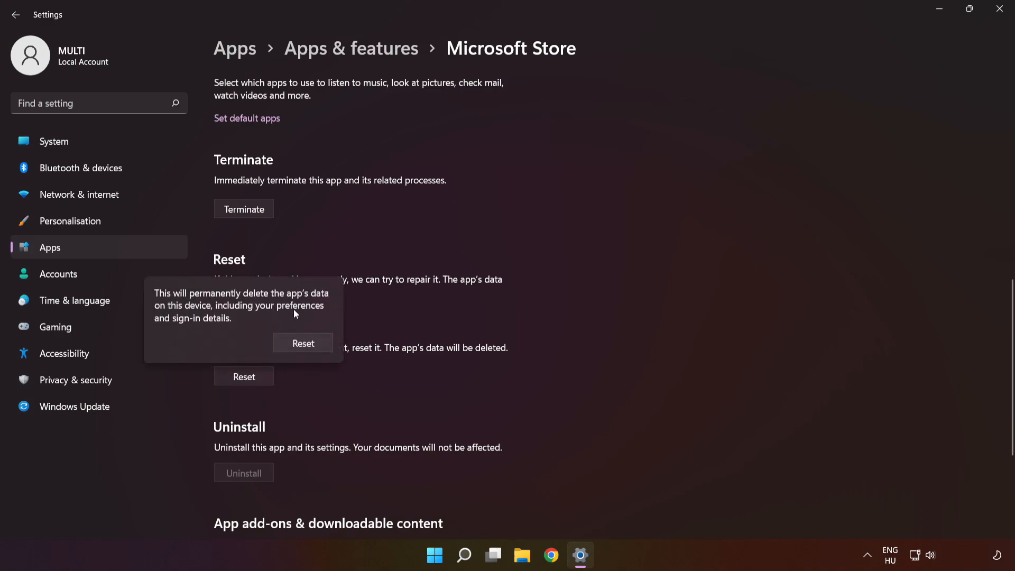
pyautogui.click(304, 344)
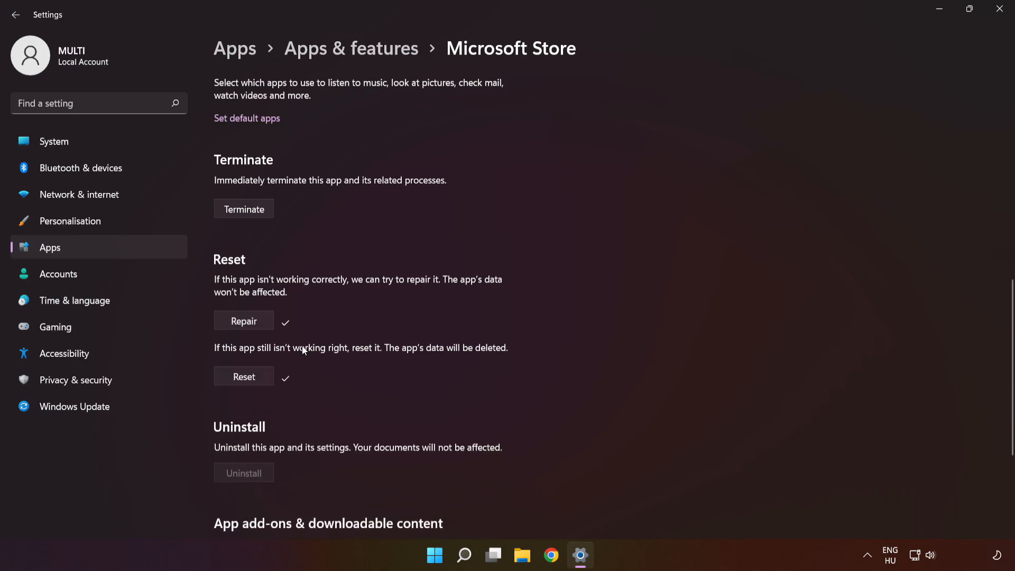
# Return to the installed apps list, find "xbox" and open the Xbox app's advanced options.
pyautogui.click(351, 49)
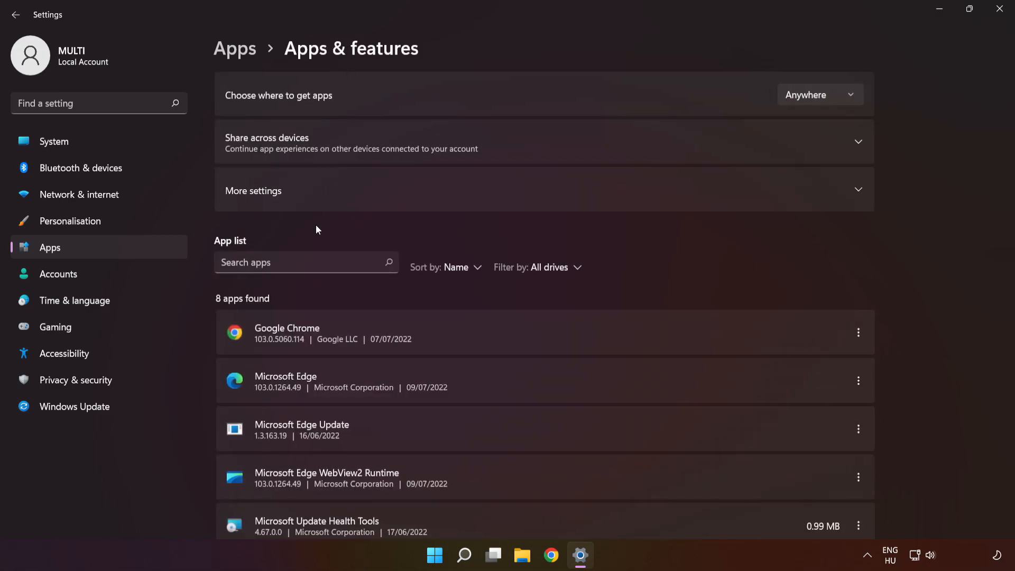
pyautogui.click(283, 261)
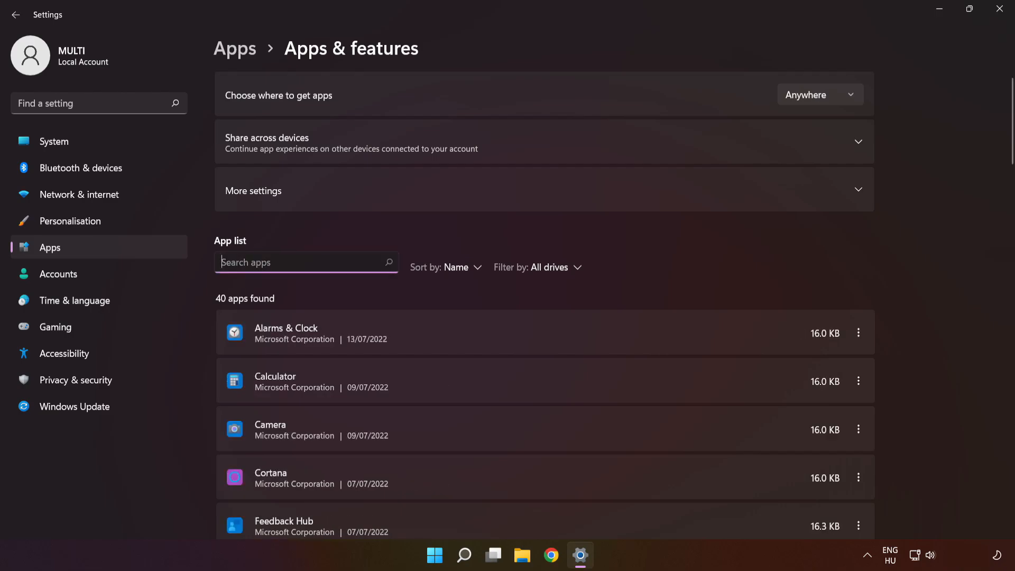
pyautogui.write('xbox')
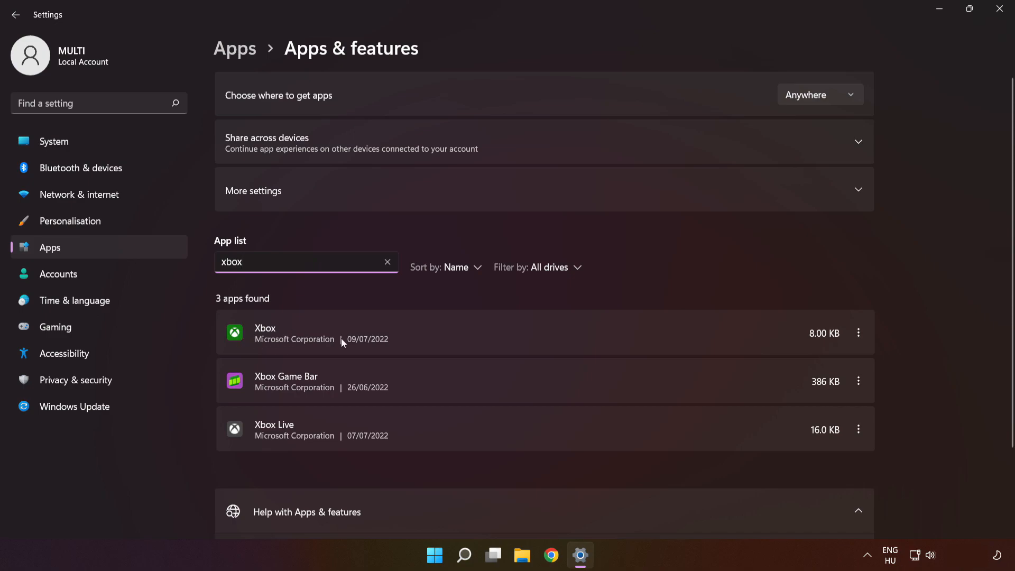
pyautogui.click(859, 332)
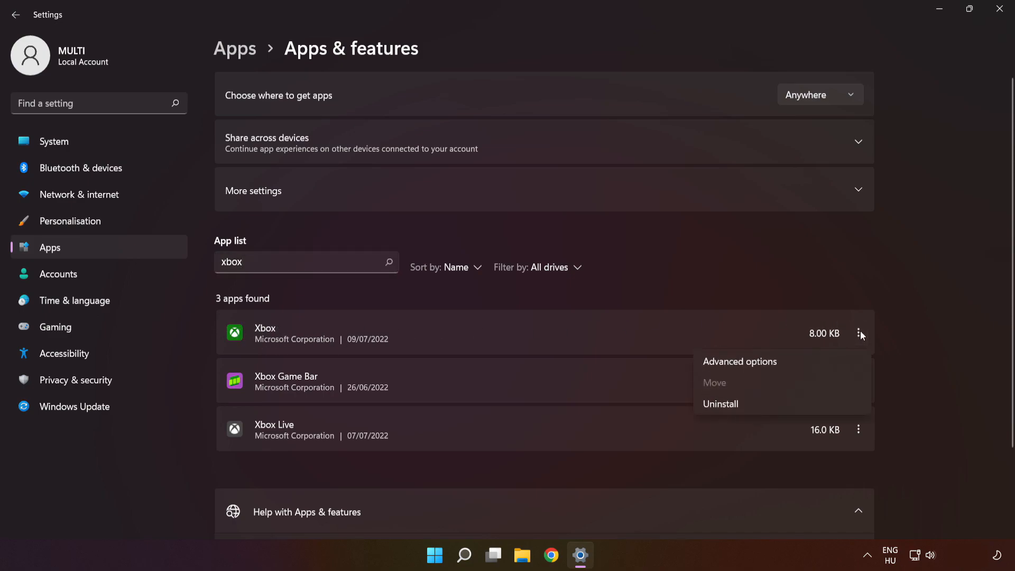
pyautogui.click(819, 363)
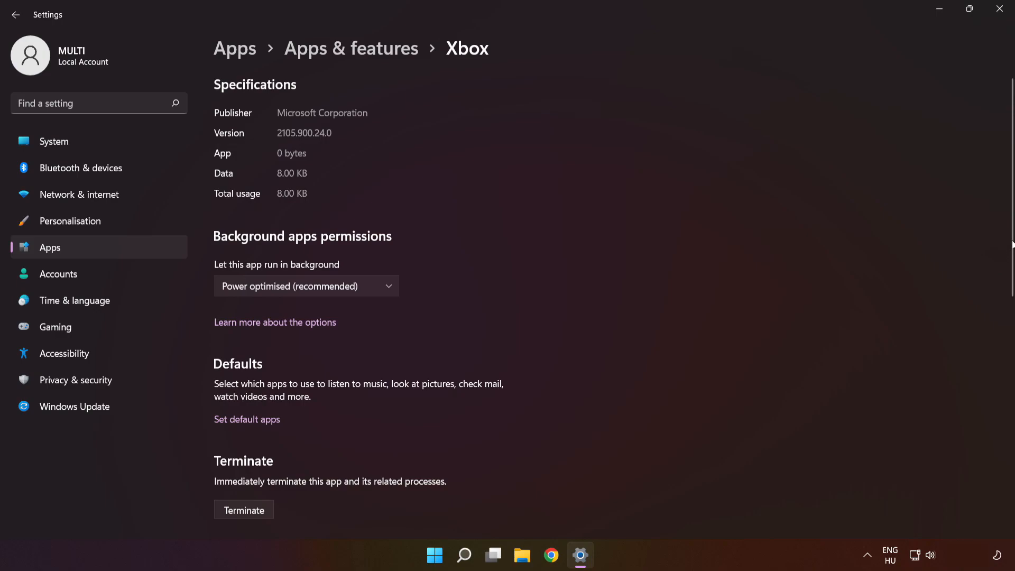
# Repair the Xbox app and reset it, confirming the deletion of its data, and close Settings.
pyautogui.scroll(-5, 1003, 363)
pyautogui.scroll(-2, 1003, 363)
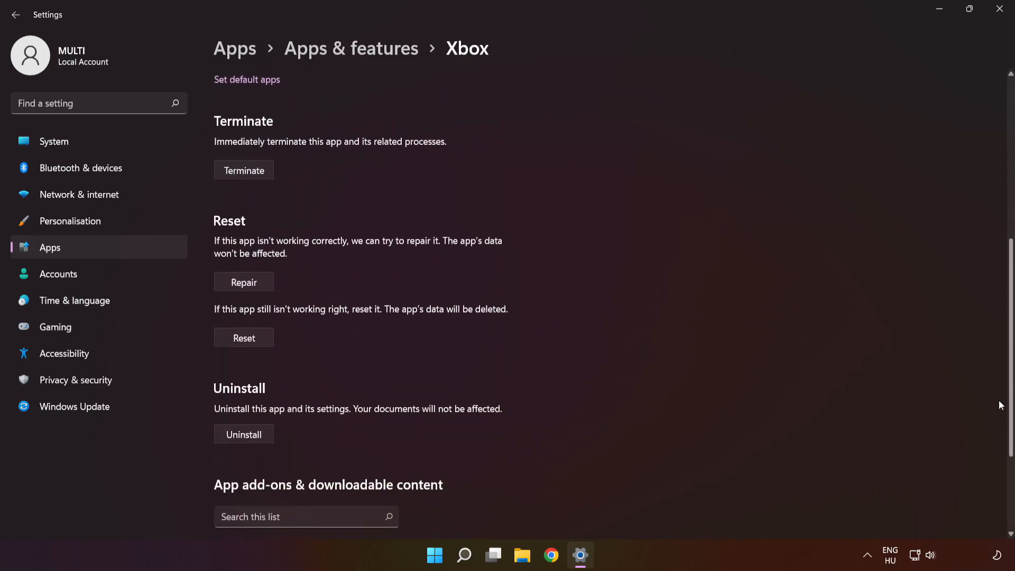
pyautogui.click(235, 284)
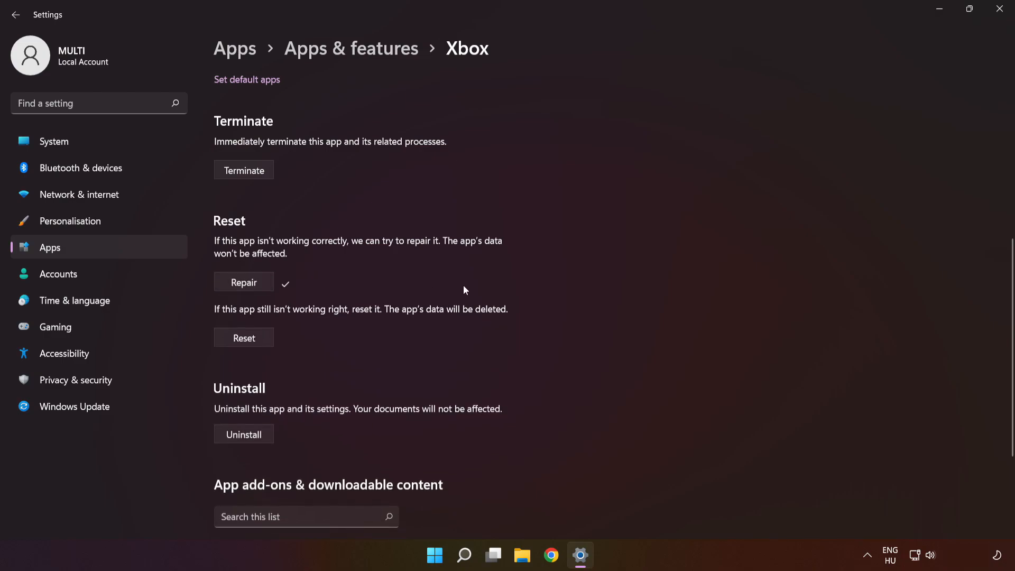
pyautogui.click(249, 341)
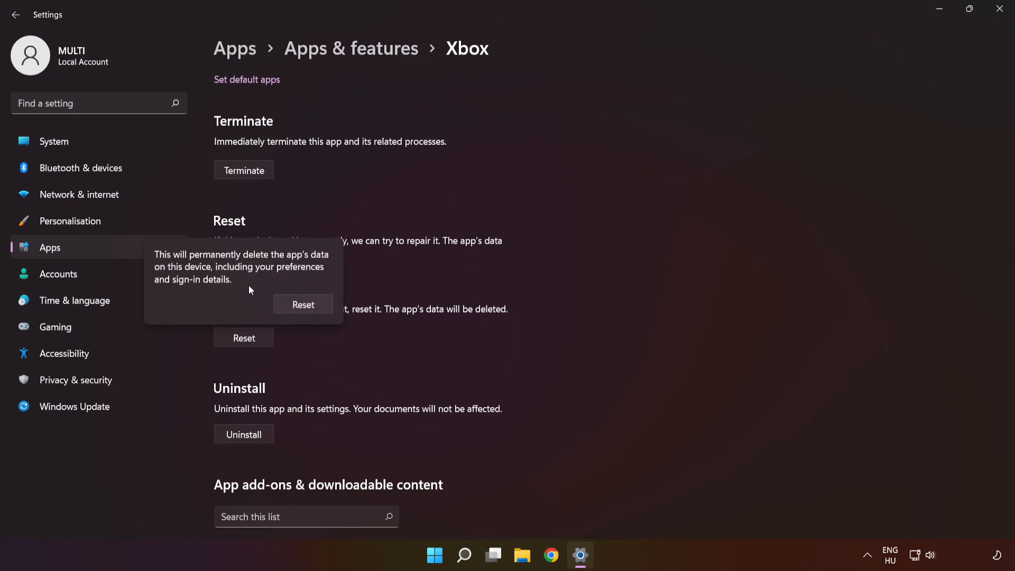
pyautogui.click(307, 307)
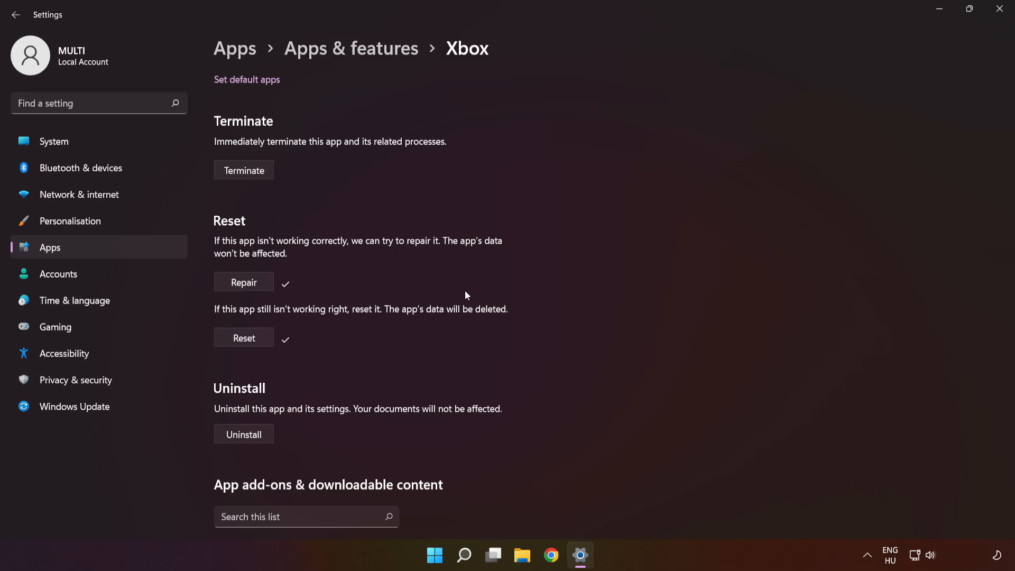
pyautogui.click(999, 11)
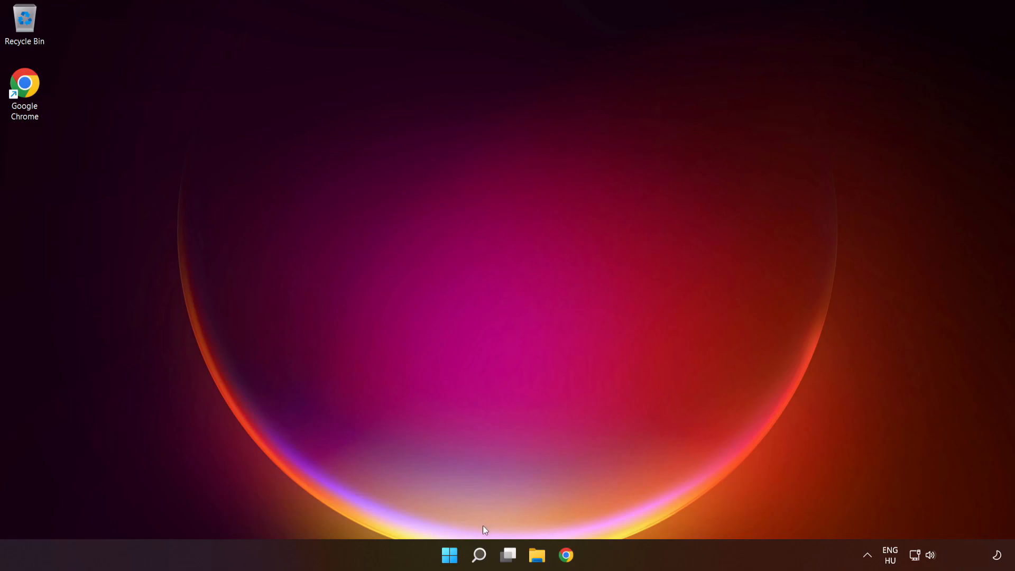
# Search Windows for "wsreset", run the command and maximise the Microsoft Store window once it opens.
pyautogui.click(481, 554)
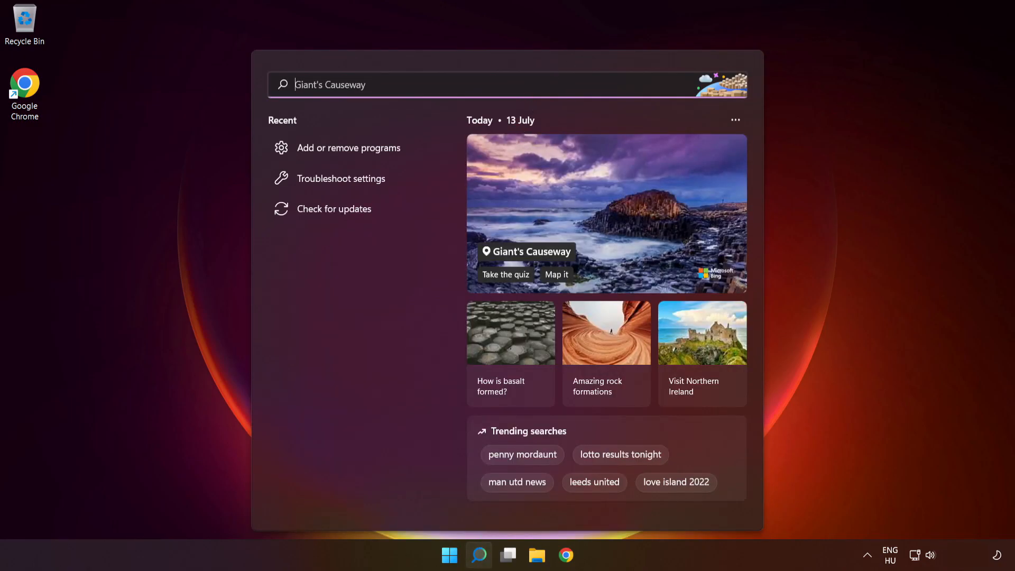
pyautogui.write('wsreset')
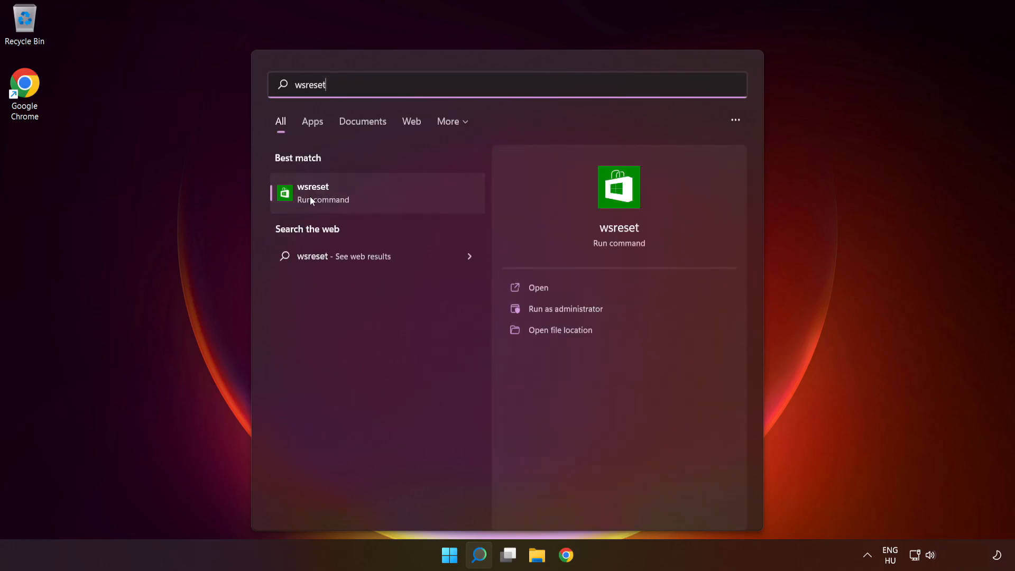
pyautogui.click(377, 202)
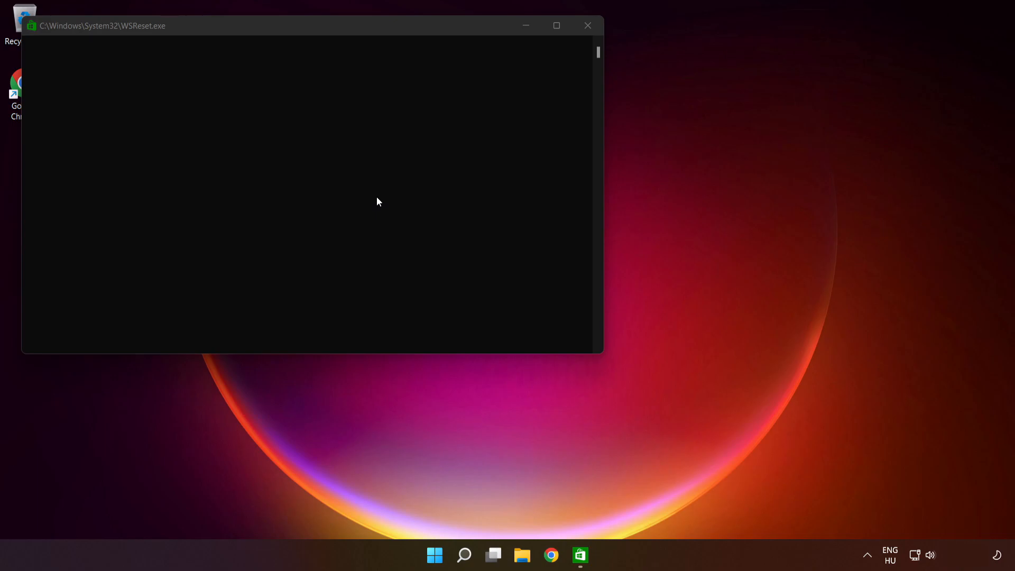
pyautogui.click(452, 27)
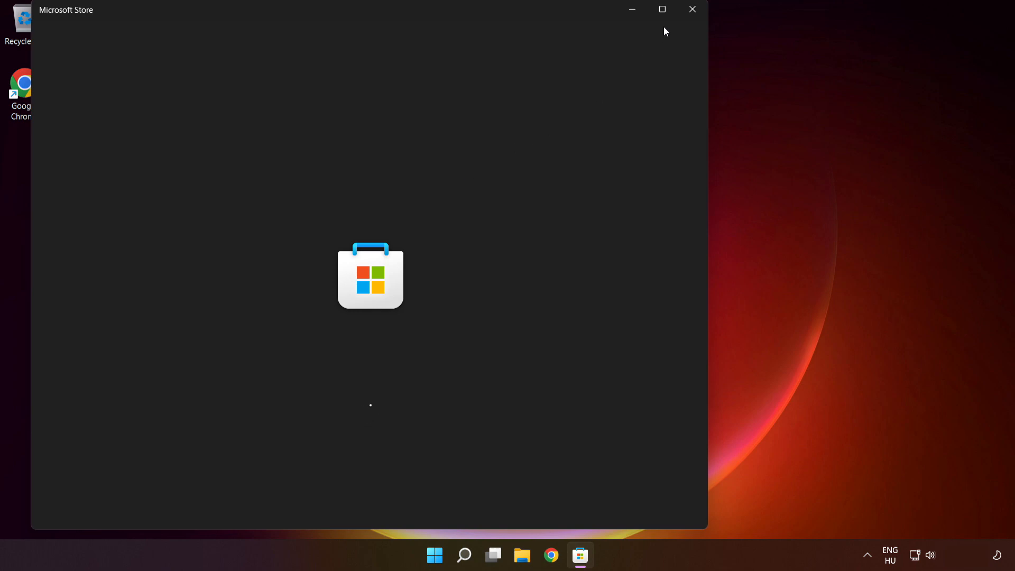
pyautogui.click(661, 10)
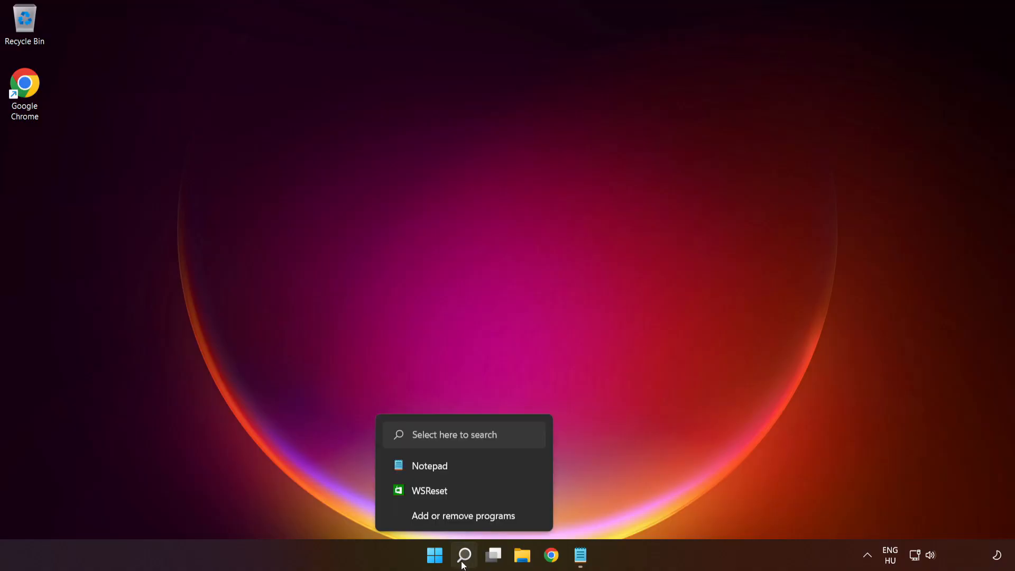
# Search Windows for "services" and open the Services app.
pyautogui.click(464, 558)
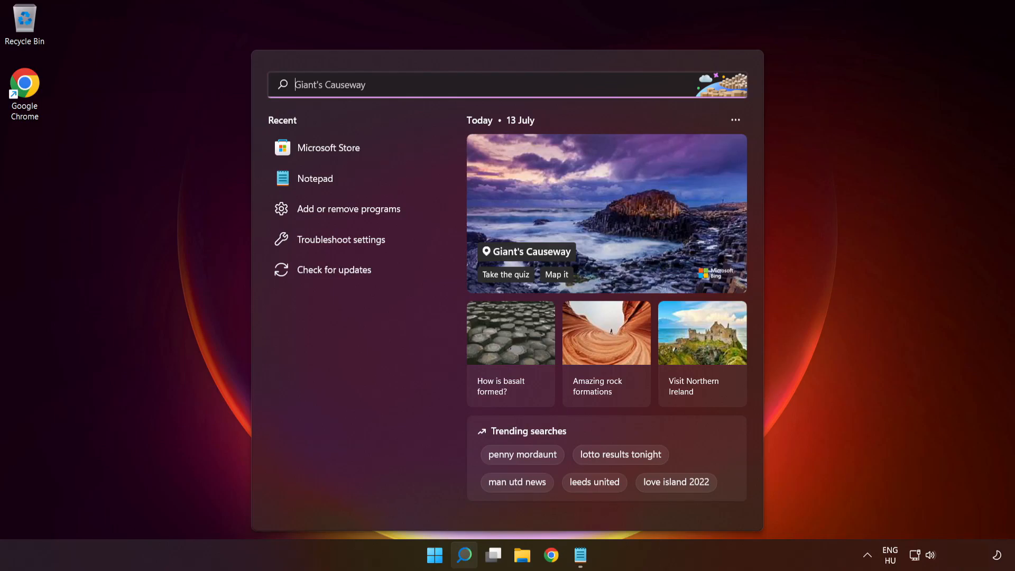
pyautogui.write('services')
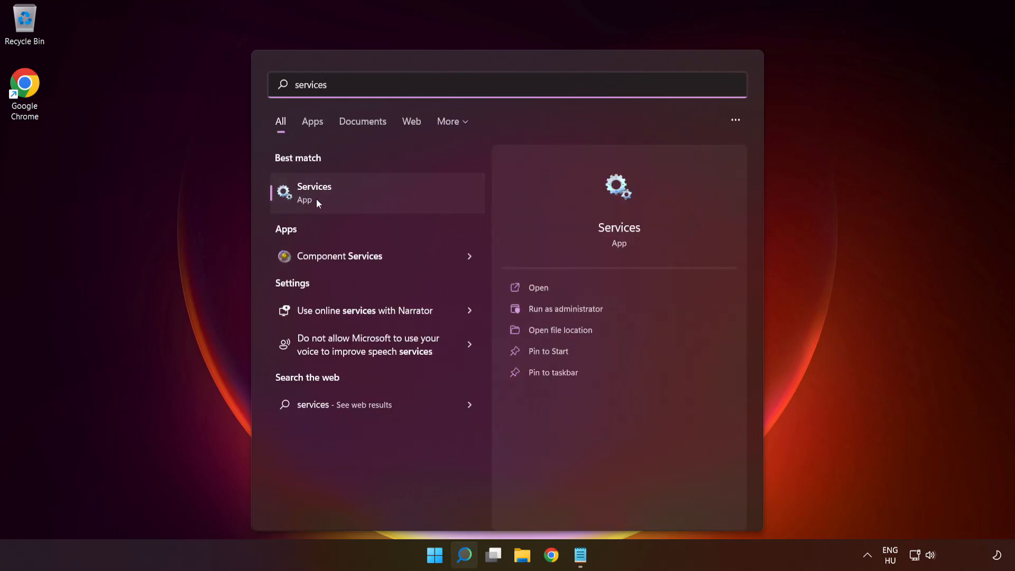
pyautogui.click(390, 195)
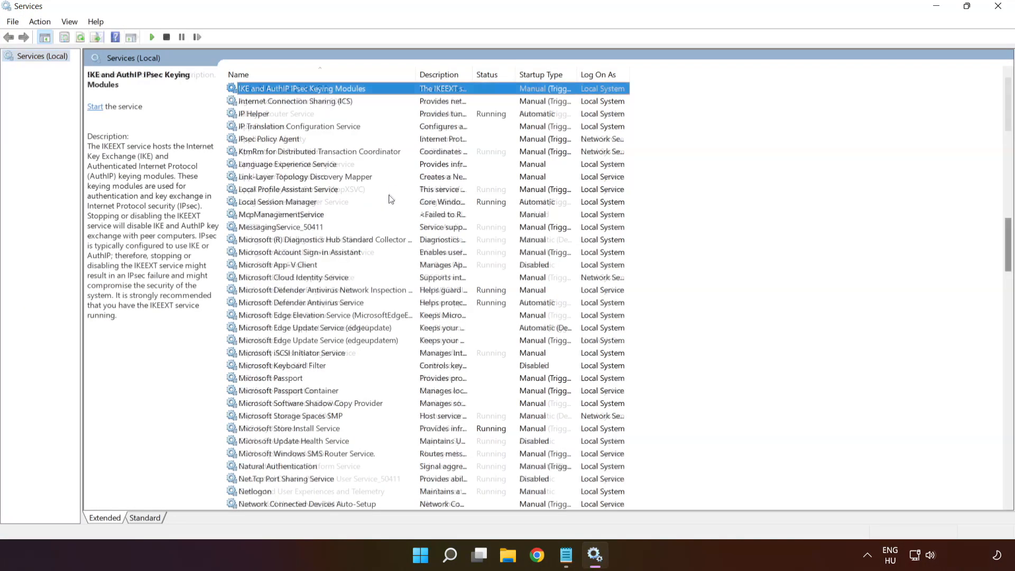
# Set the IP Helper service's startup type to Automatic, apply it and close its properties.
pyautogui.click(290, 115)
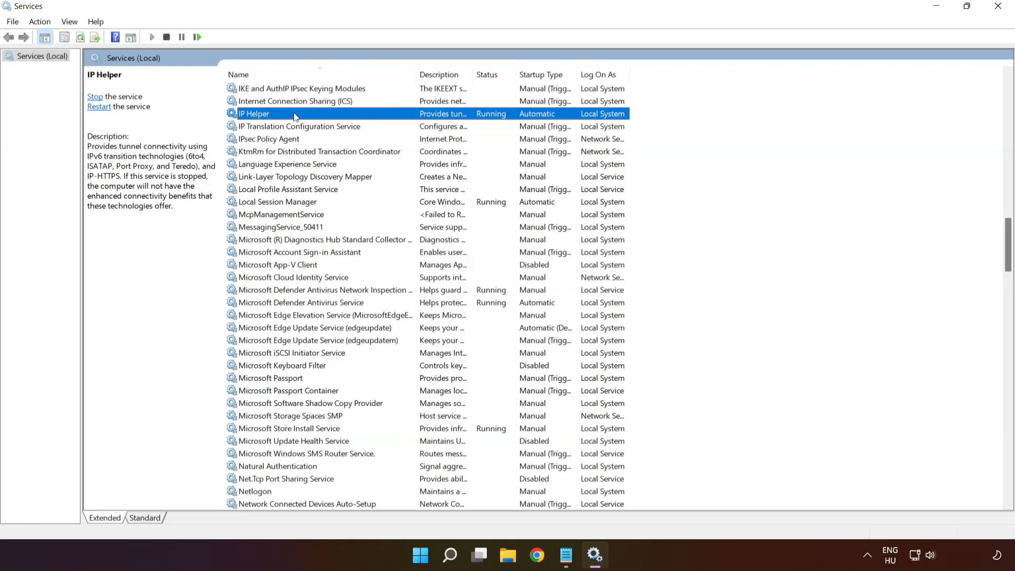
pyautogui.rightClick(293, 112)
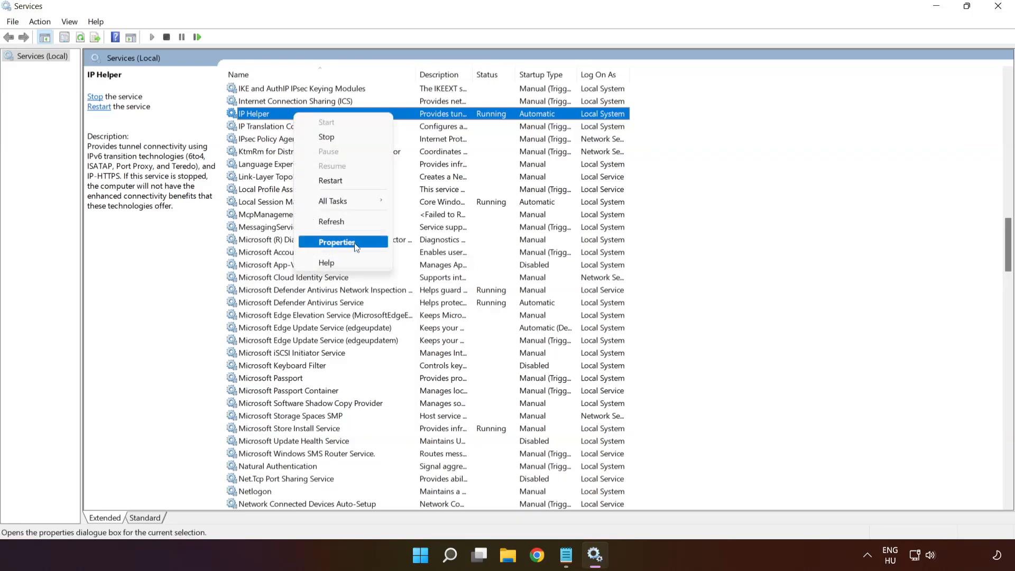
pyautogui.click(337, 243)
pyautogui.click(489, 264)
pyautogui.click(476, 282)
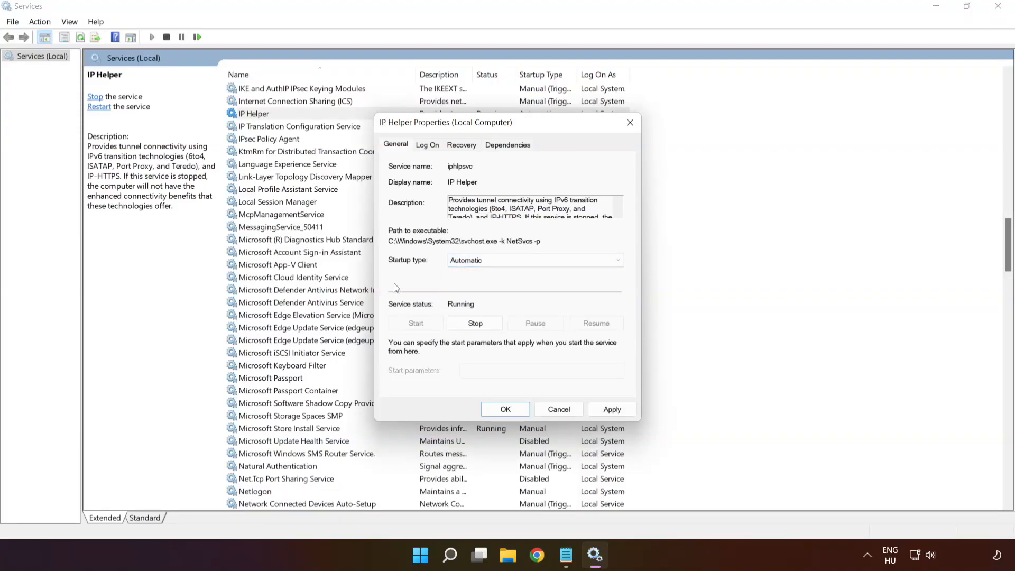
pyautogui.click(613, 410)
pyautogui.click(505, 410)
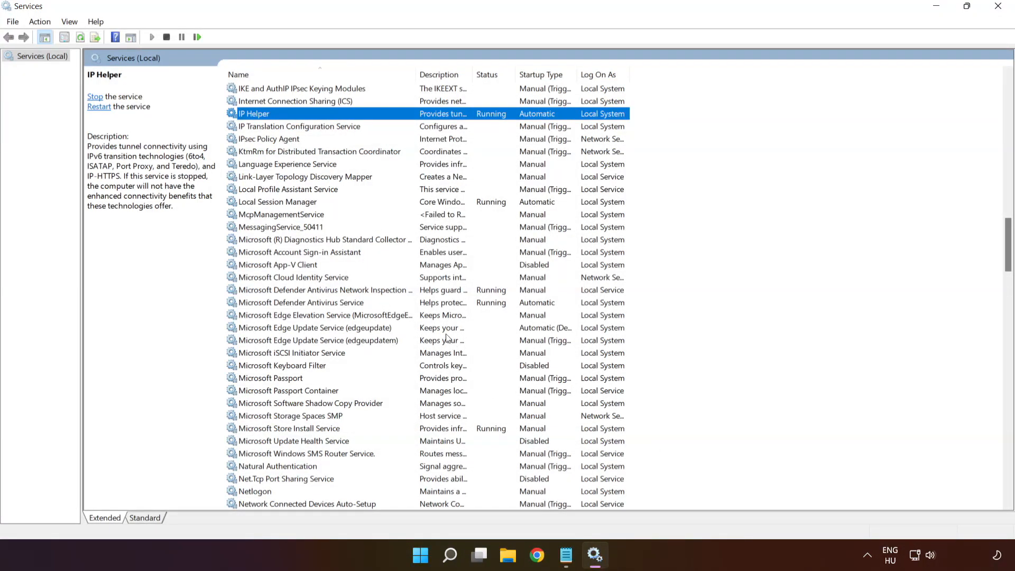
# Set the Xbox Accessory Management Service's startup type to Automatic, apply it, start the service and close its properties.
pyautogui.press('x')
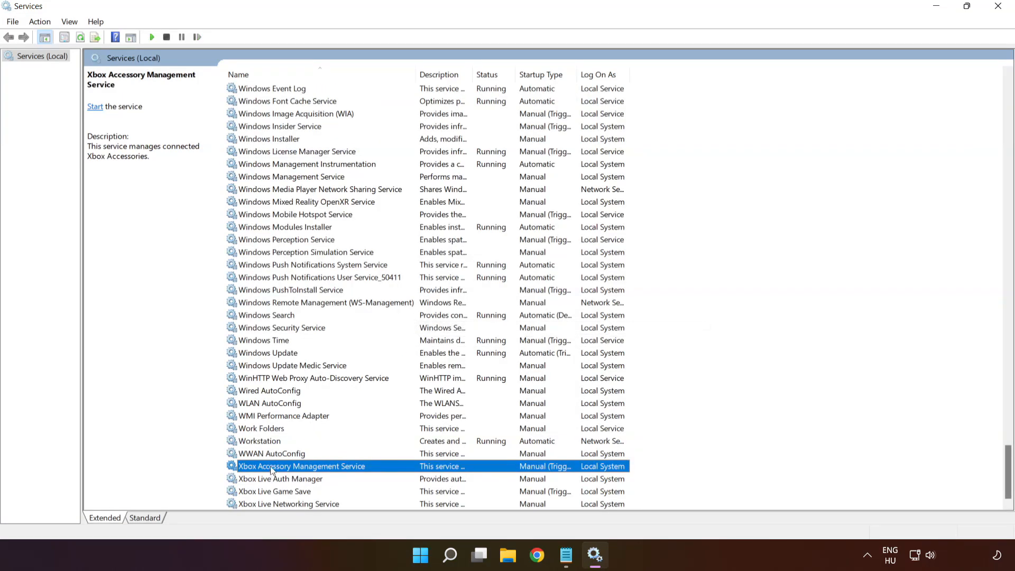
pyautogui.rightClick(298, 469)
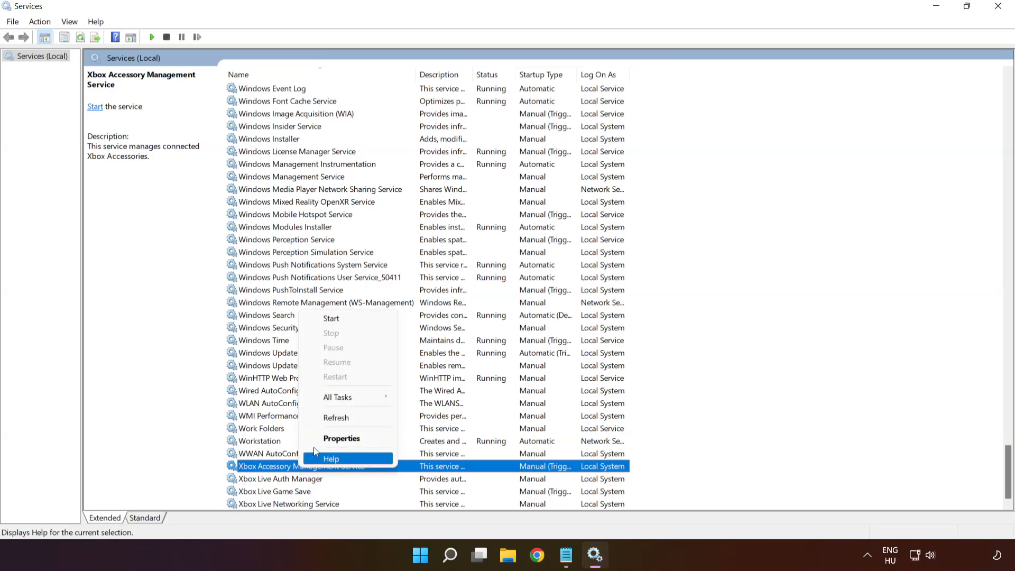
pyautogui.click(327, 438)
pyautogui.click(470, 261)
pyautogui.click(470, 275)
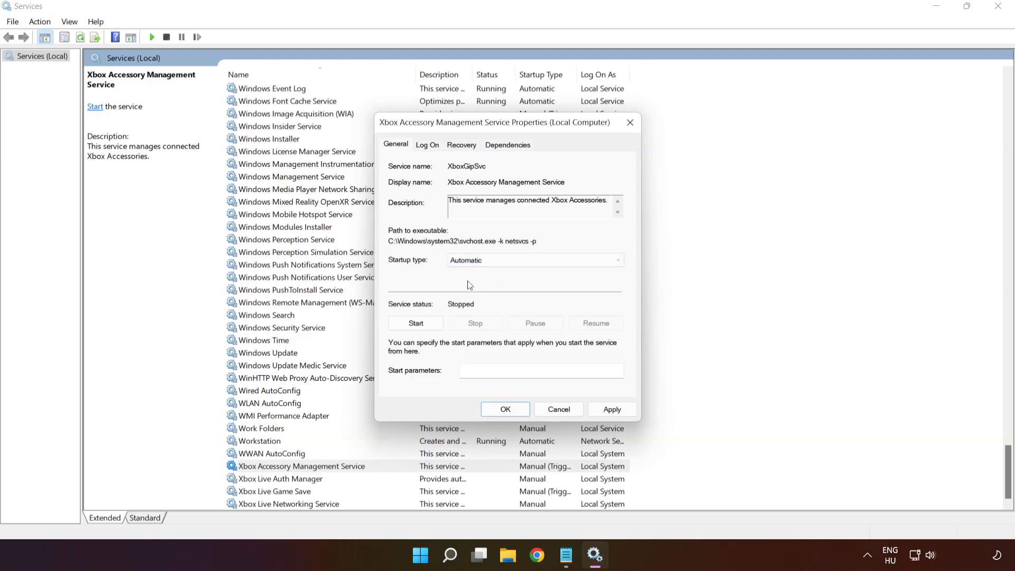
pyautogui.click(613, 410)
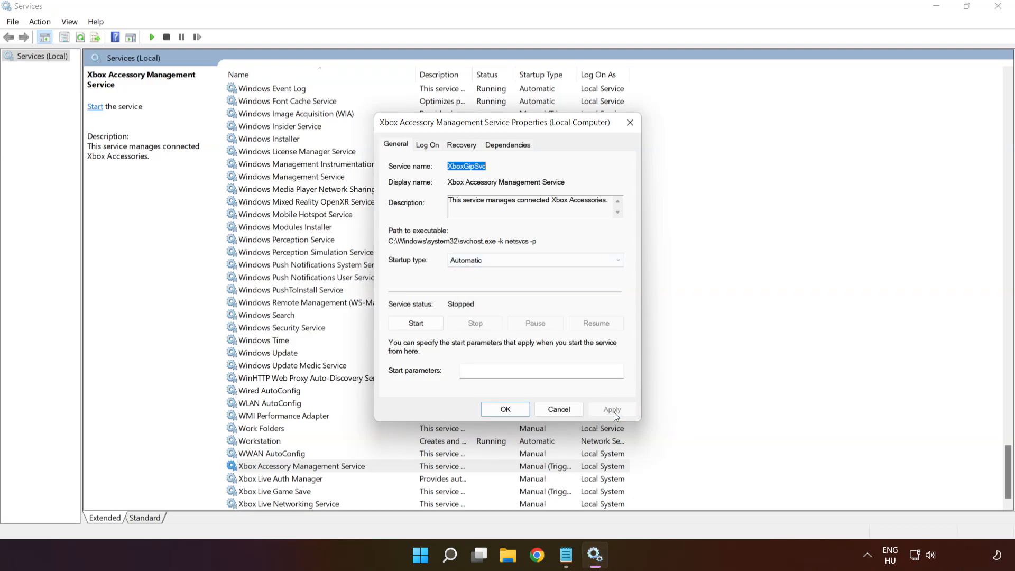
pyautogui.click(415, 325)
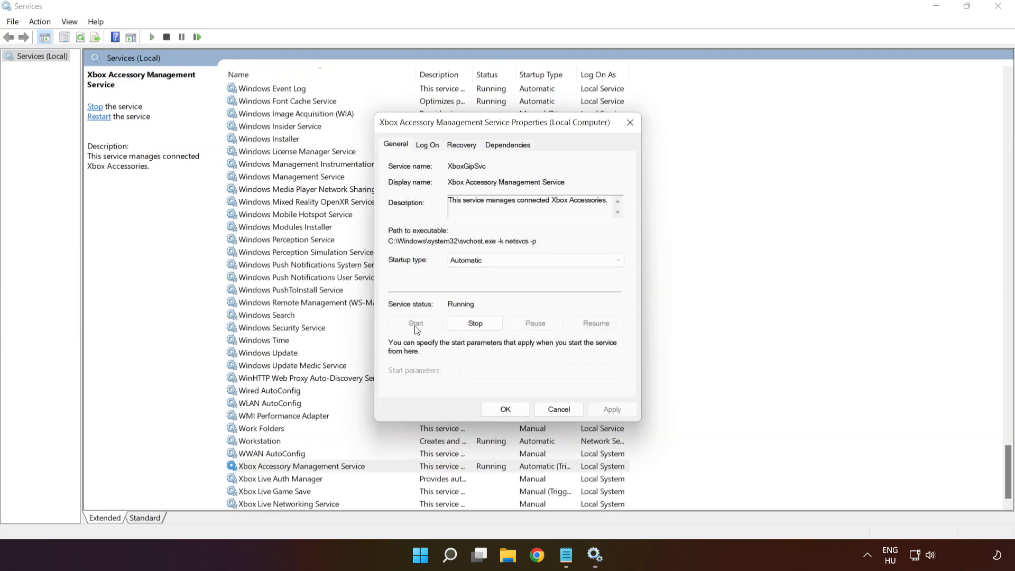
pyautogui.click(505, 409)
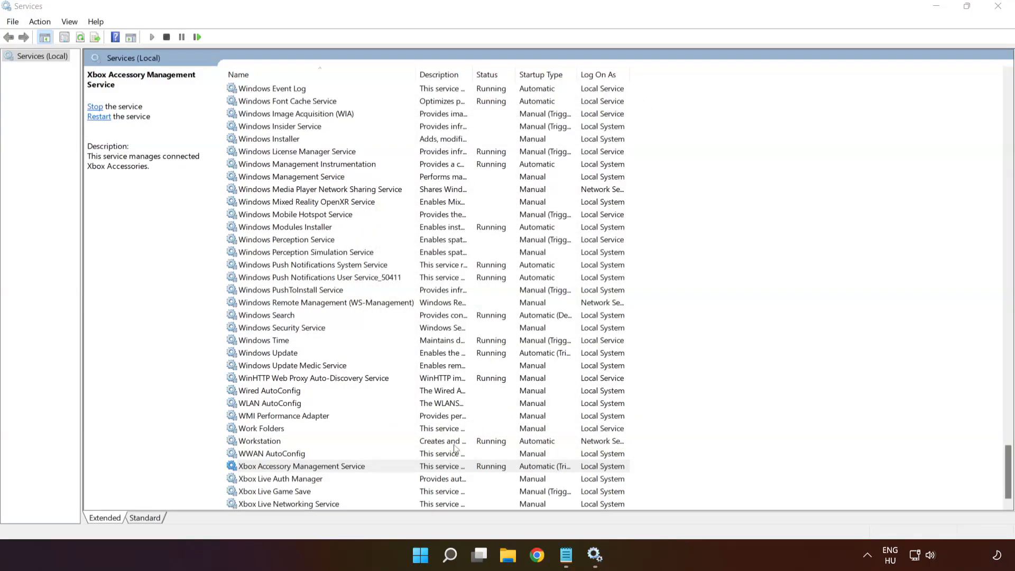
# Set the Xbox Live Auth Manager service's startup type to Automatic, apply it, start the service and close its properties.
pyautogui.click(305, 480)
pyautogui.rightClick(360, 479)
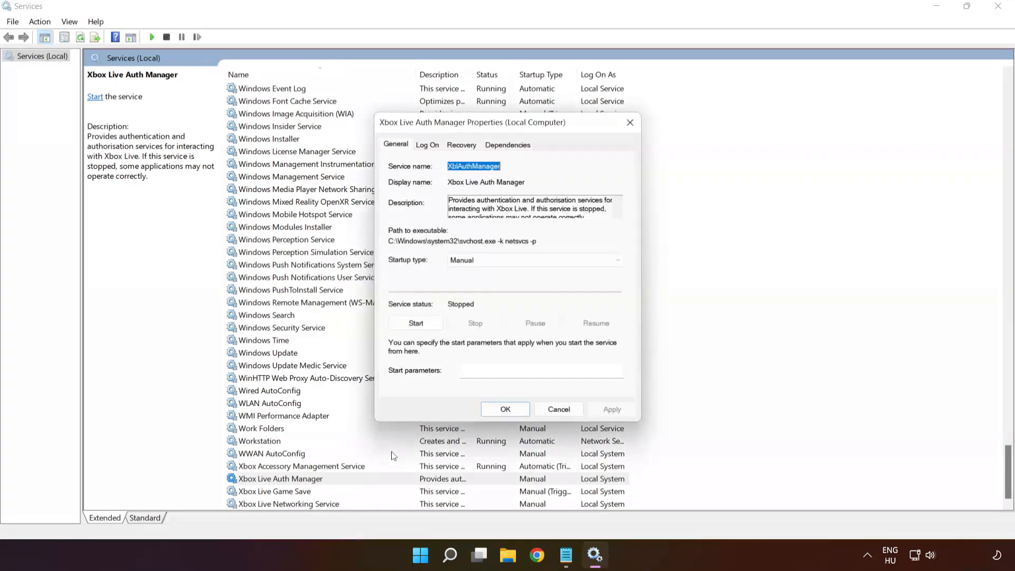
pyautogui.click(496, 264)
pyautogui.click(491, 281)
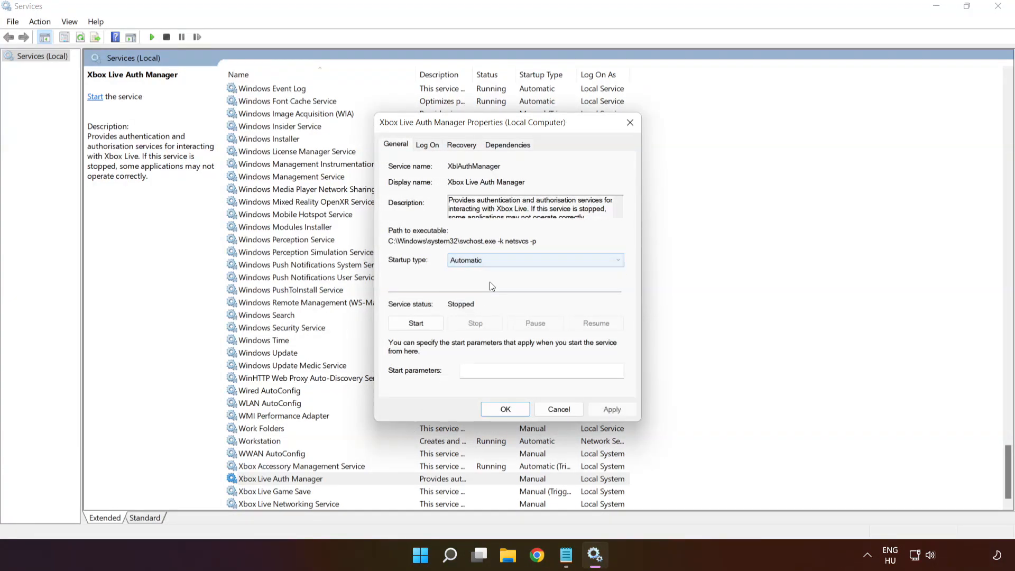
pyautogui.click(612, 408)
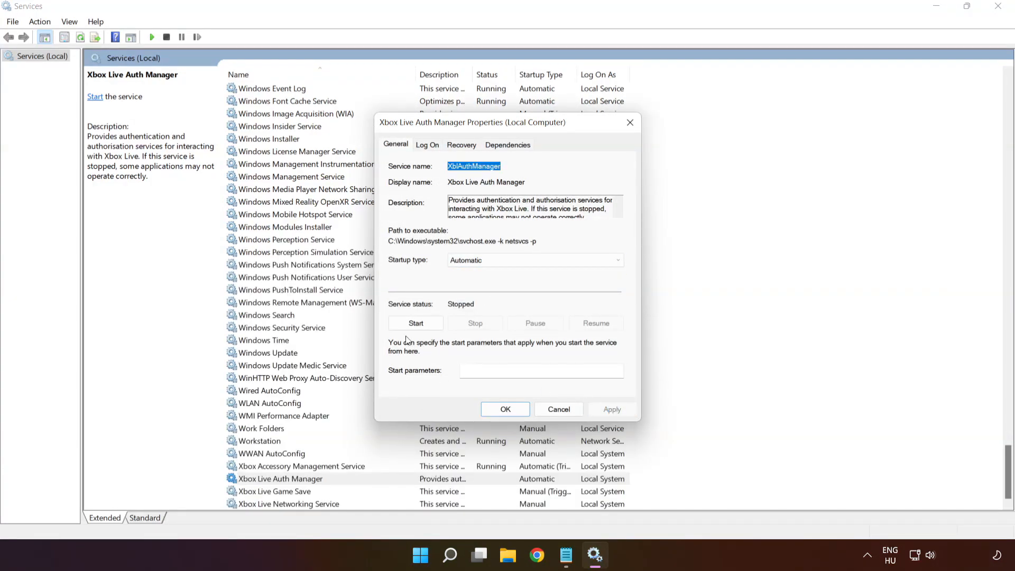
pyautogui.click(417, 326)
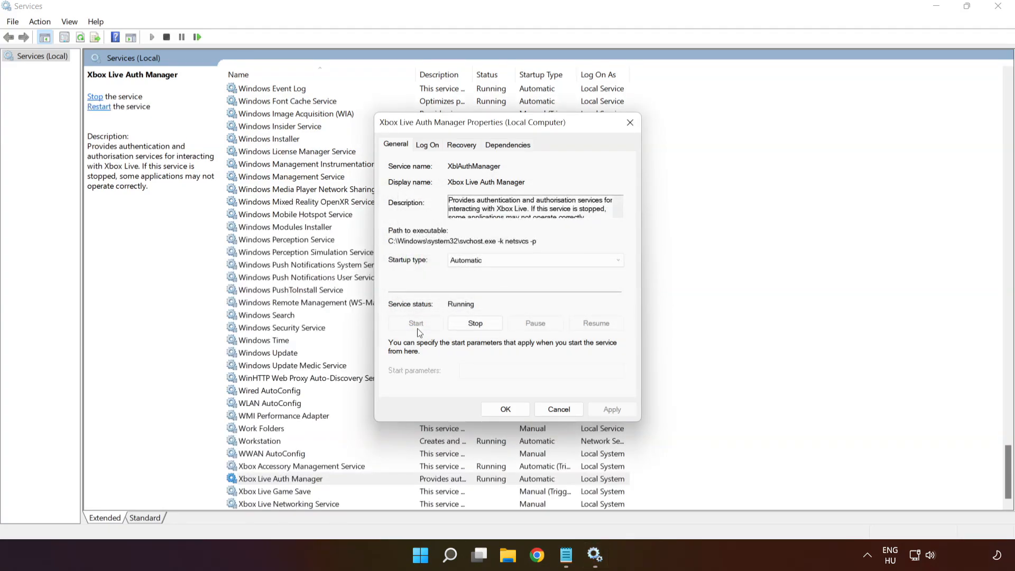
pyautogui.click(504, 410)
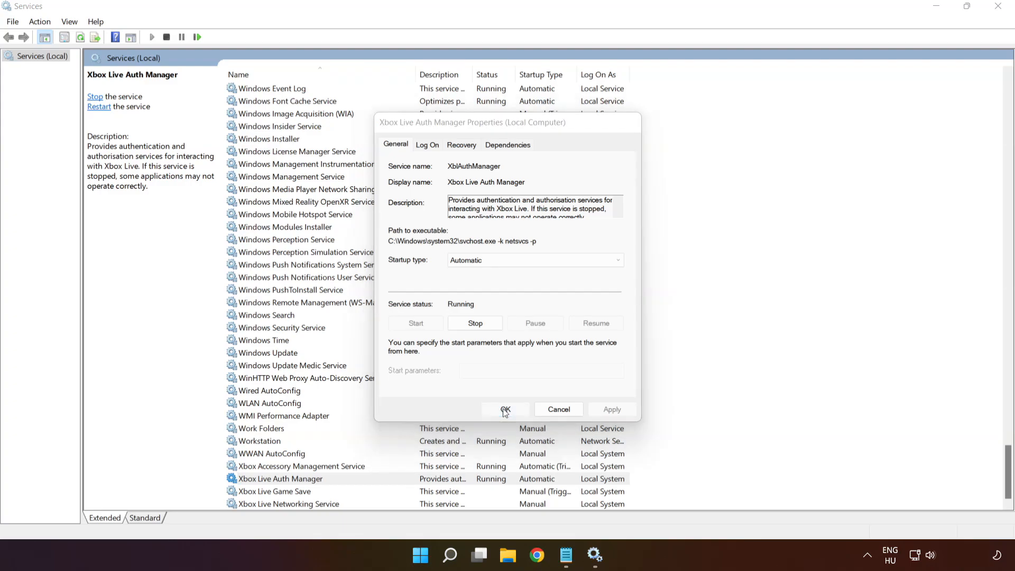
# Set the Xbox Live Game Save service's startup type to Automatic, apply it, start the service and close its properties.
pyautogui.click(294, 491)
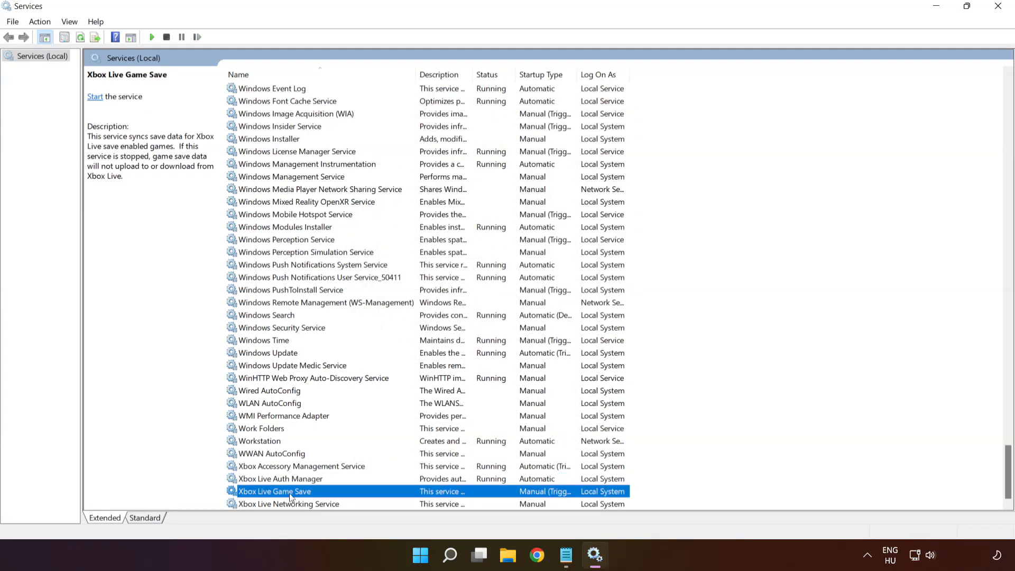
pyautogui.rightClick(344, 494)
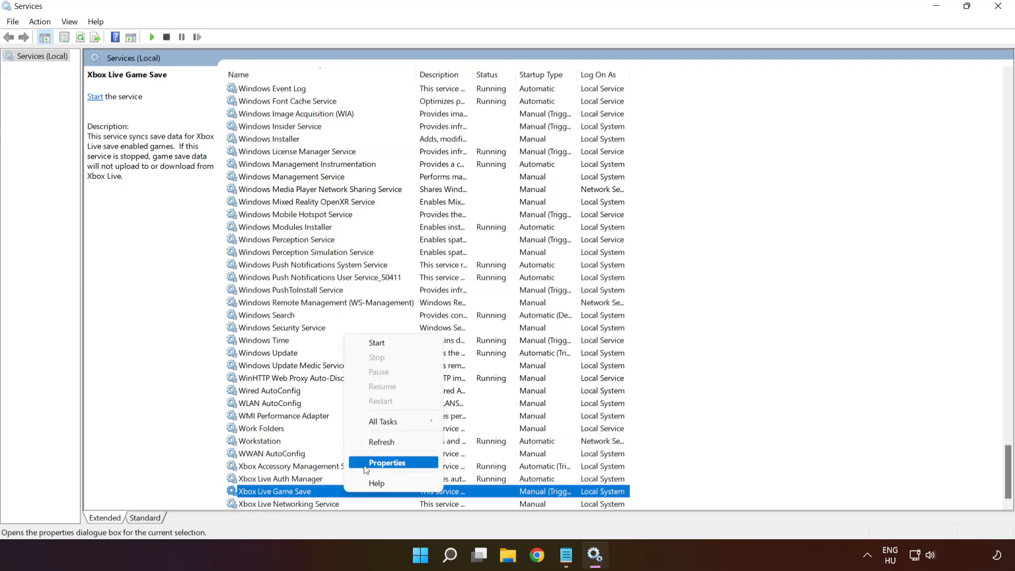
pyautogui.click(379, 463)
pyautogui.click(475, 260)
pyautogui.click(473, 284)
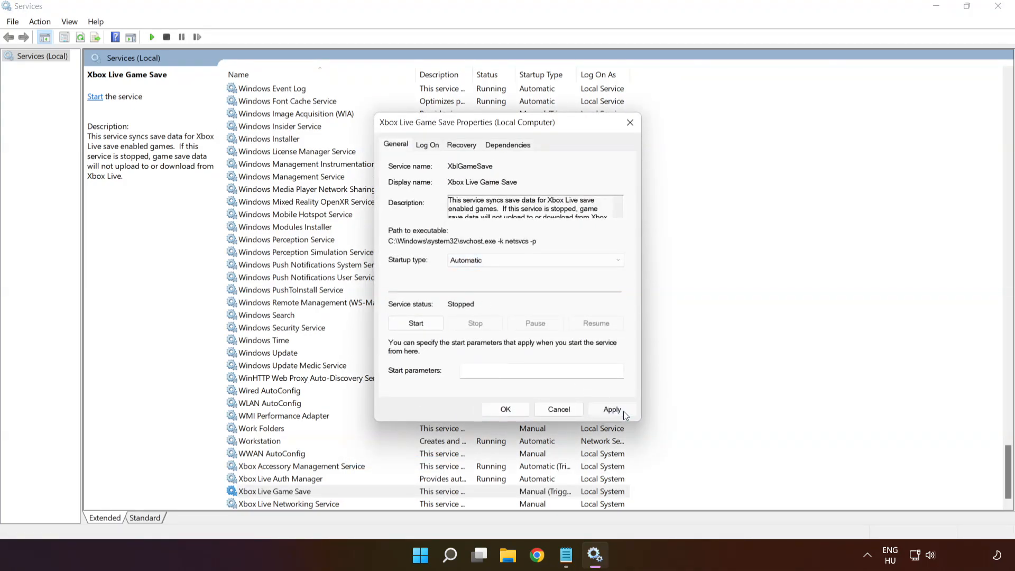
pyautogui.click(611, 408)
pyautogui.click(425, 324)
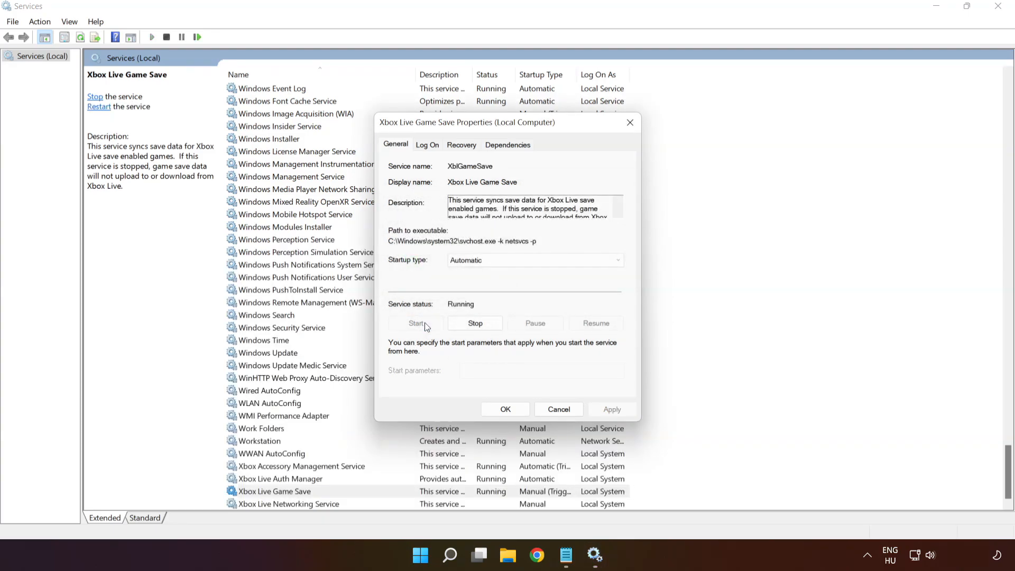
pyautogui.click(505, 410)
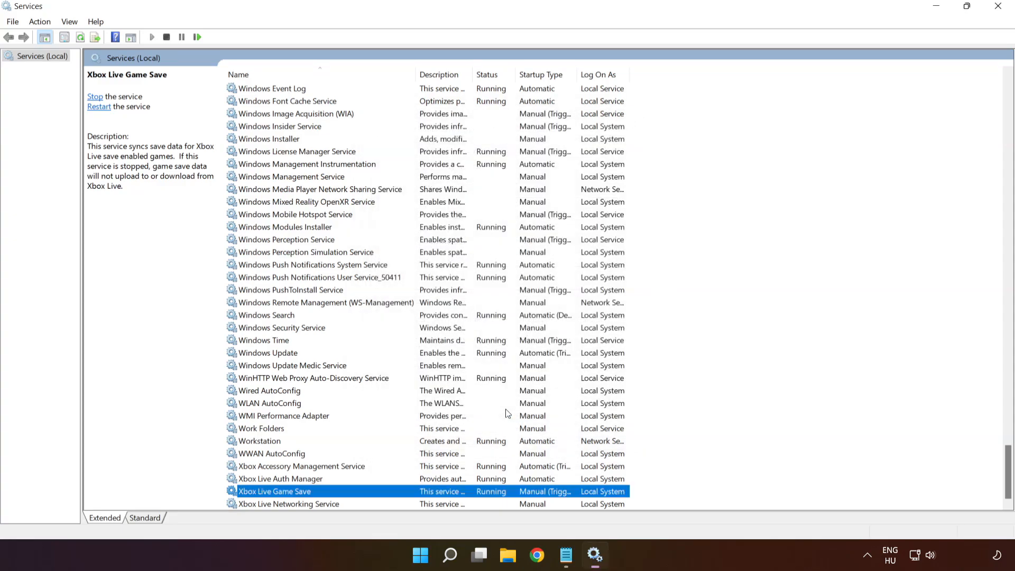
# Set the Xbox Live Networking Service's startup type to Automatic, apply it, start the service and close its properties.
pyautogui.click(377, 505)
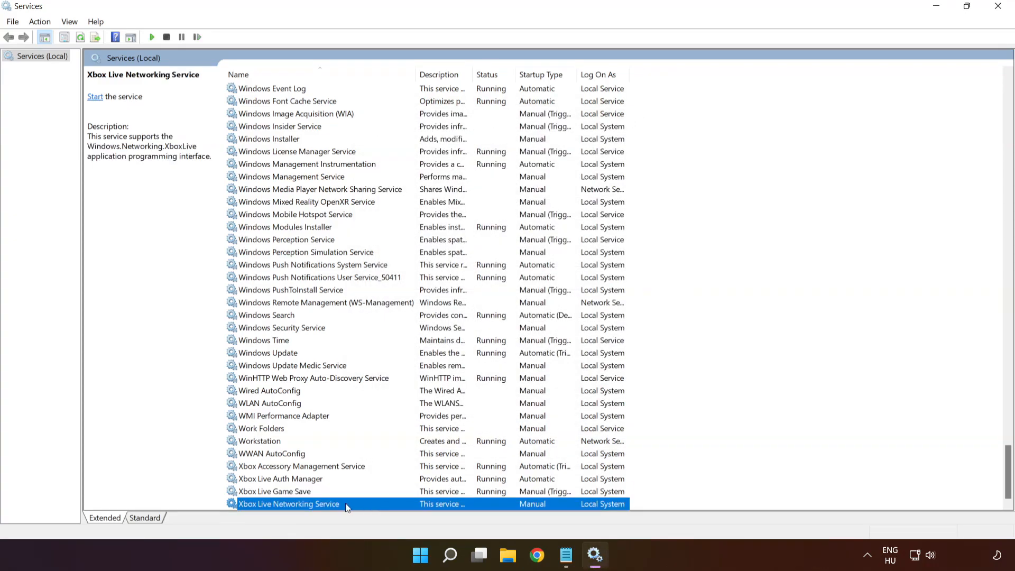
pyautogui.rightClick(365, 507)
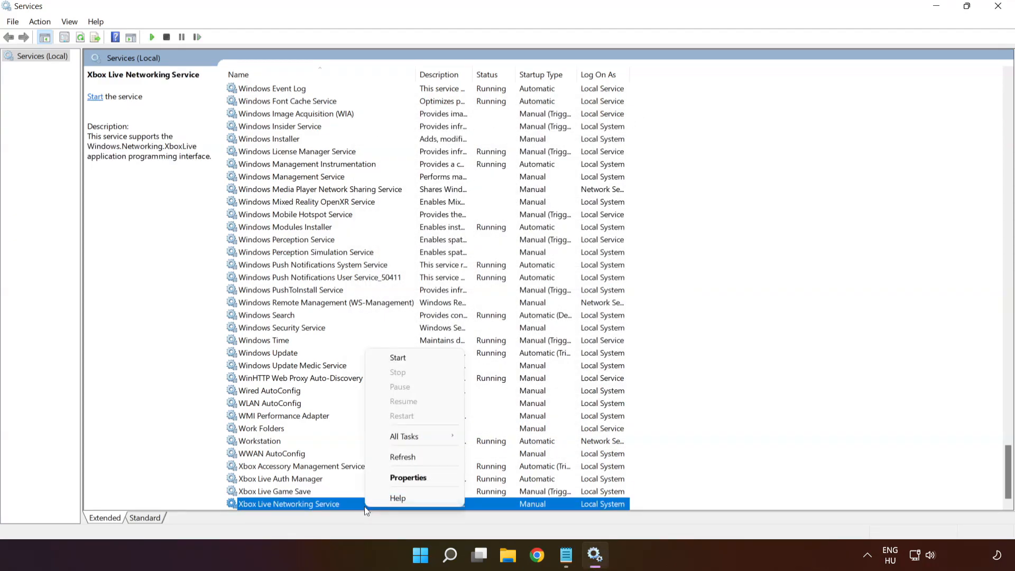
pyautogui.click(413, 479)
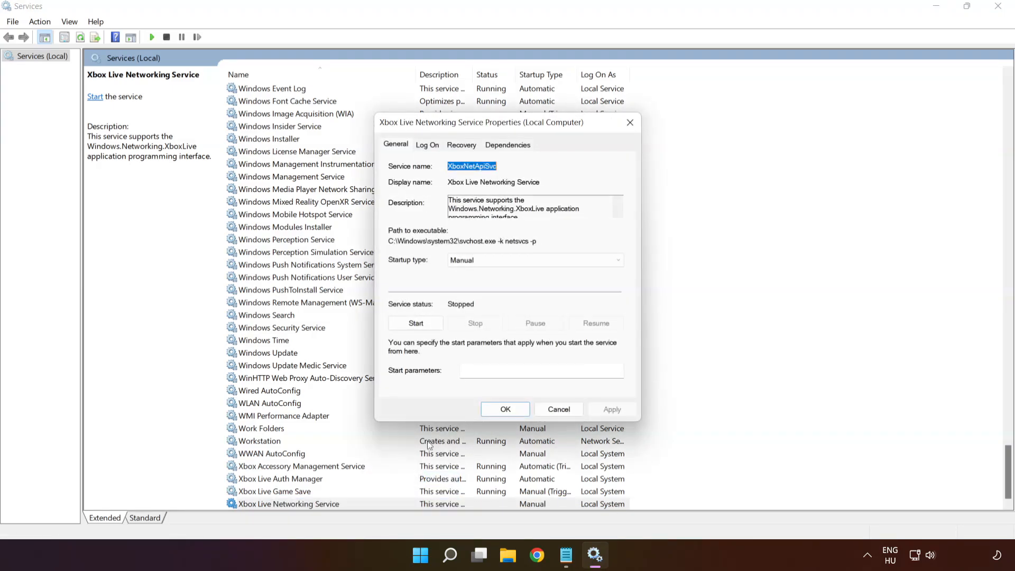
pyautogui.click(487, 259)
pyautogui.click(513, 280)
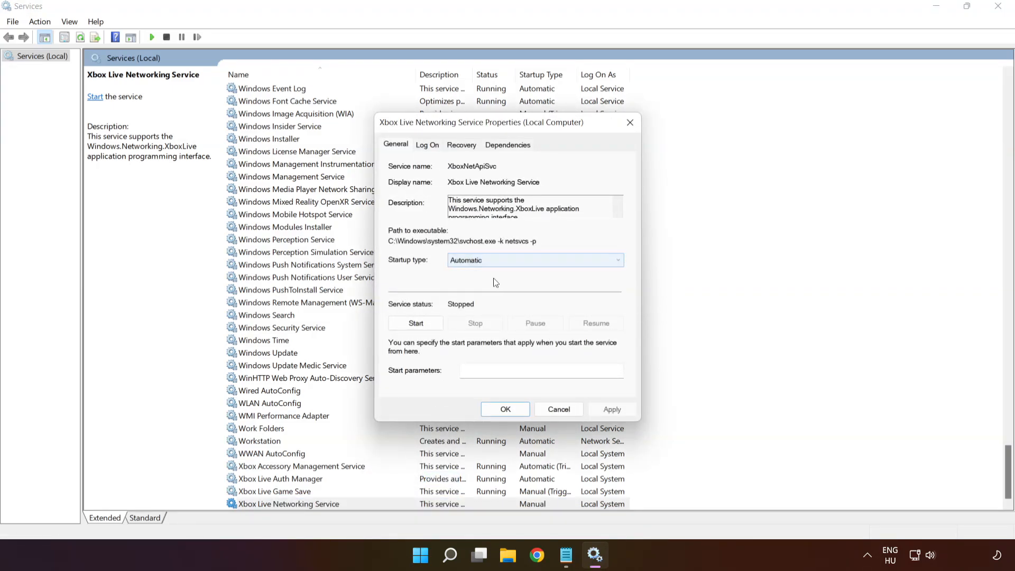
pyautogui.click(620, 411)
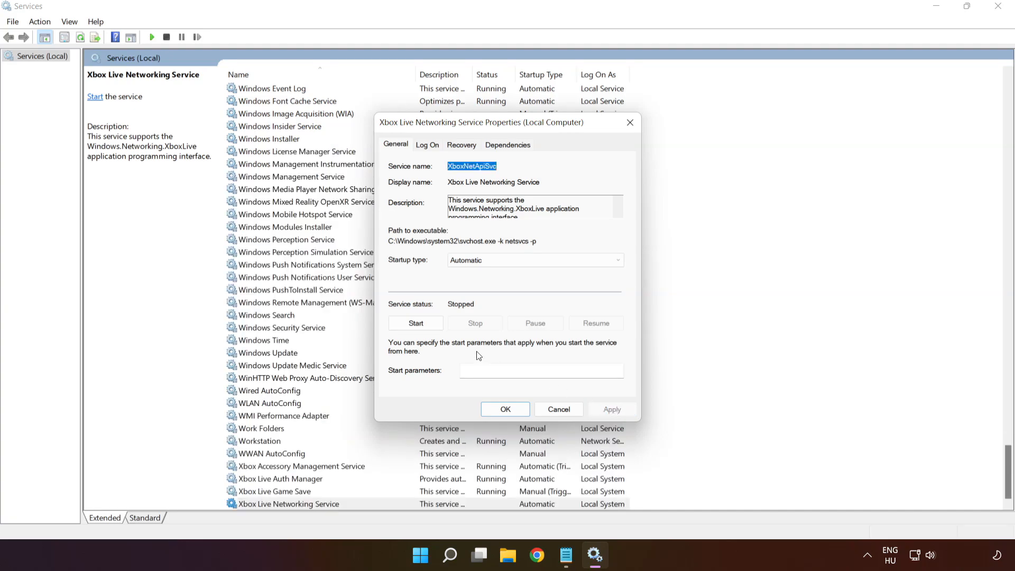
pyautogui.click(416, 327)
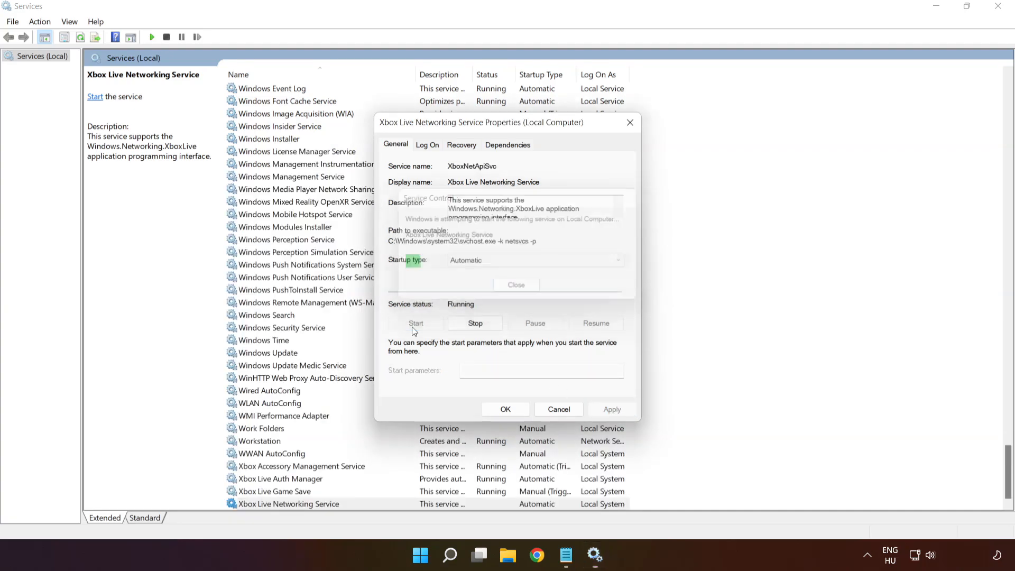
pyautogui.click(497, 410)
# Set the Microsoft Store Install Service's startup type to Automatic, apply it and close its properties.
pyautogui.press('m')
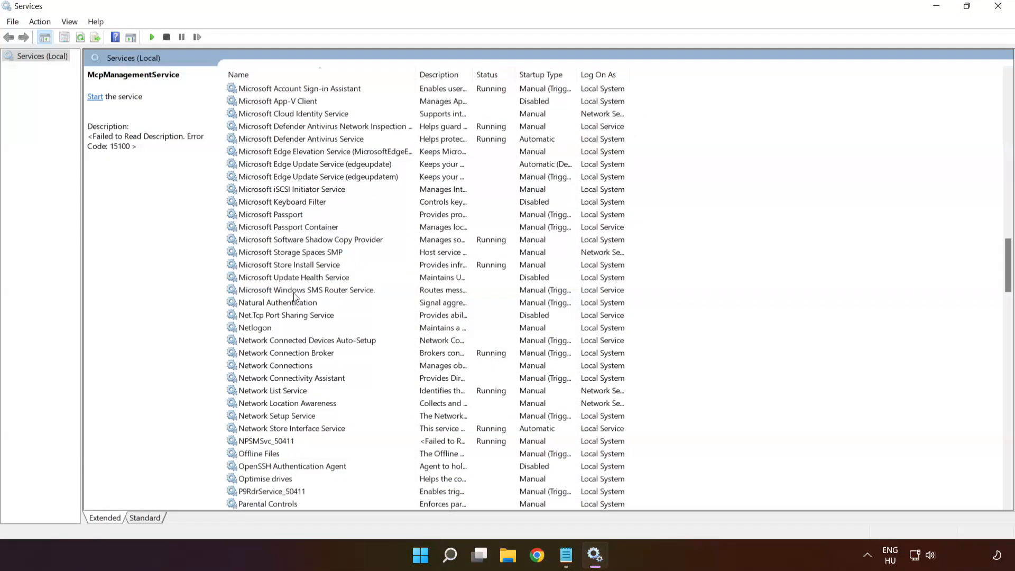
pyautogui.click(305, 266)
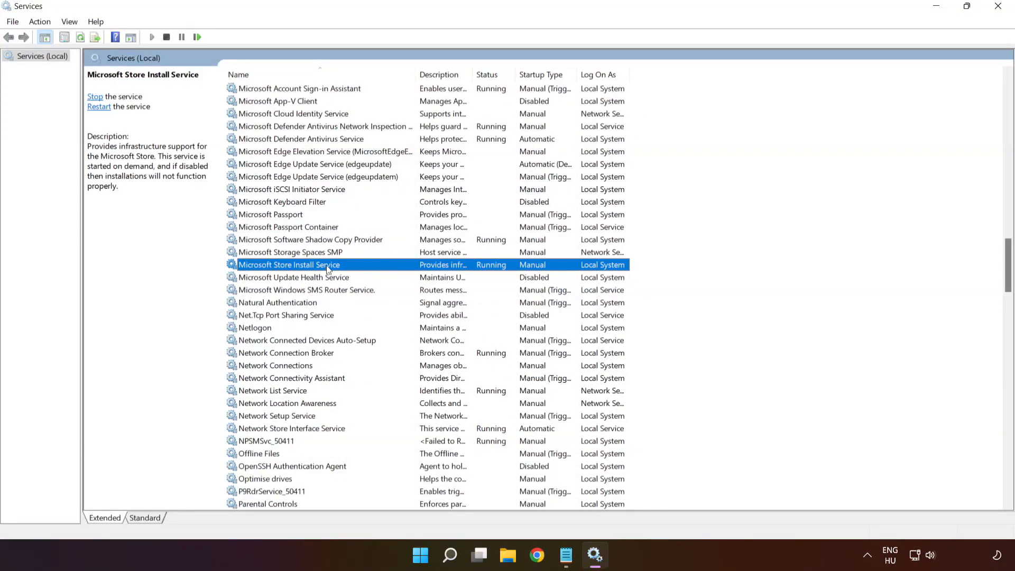
pyautogui.rightClick(388, 265)
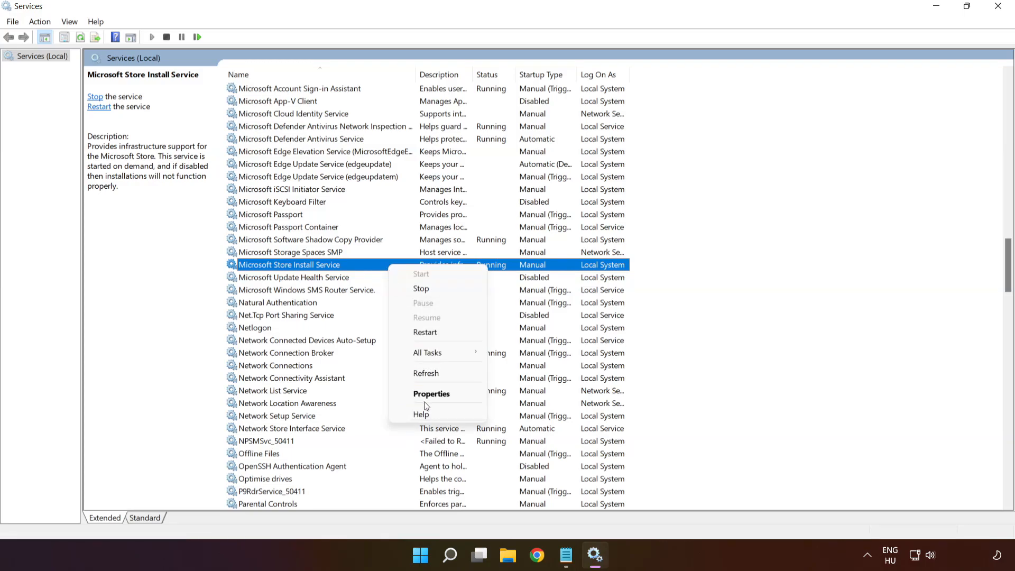
pyautogui.click(447, 394)
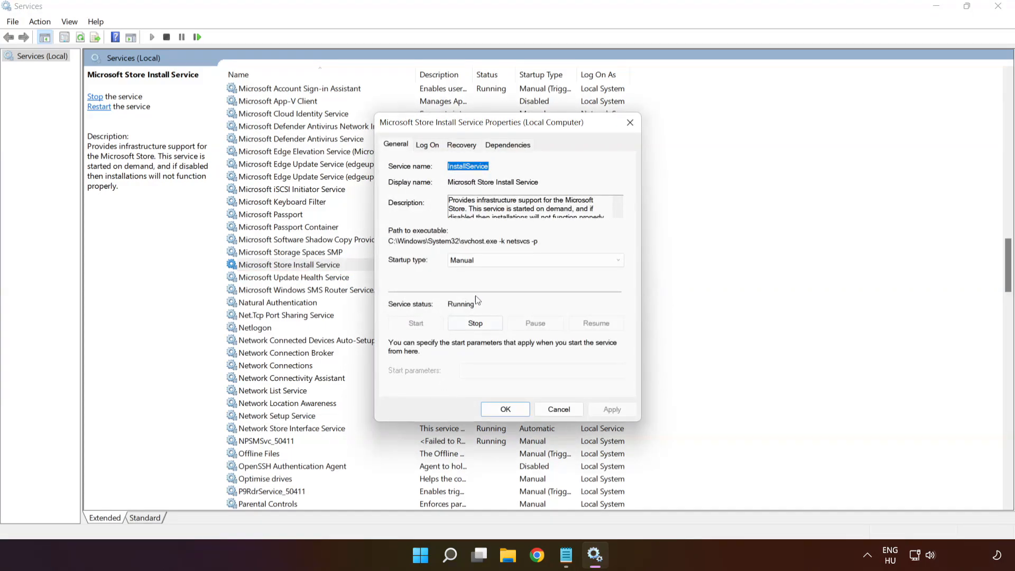
pyautogui.click(491, 260)
pyautogui.click(490, 280)
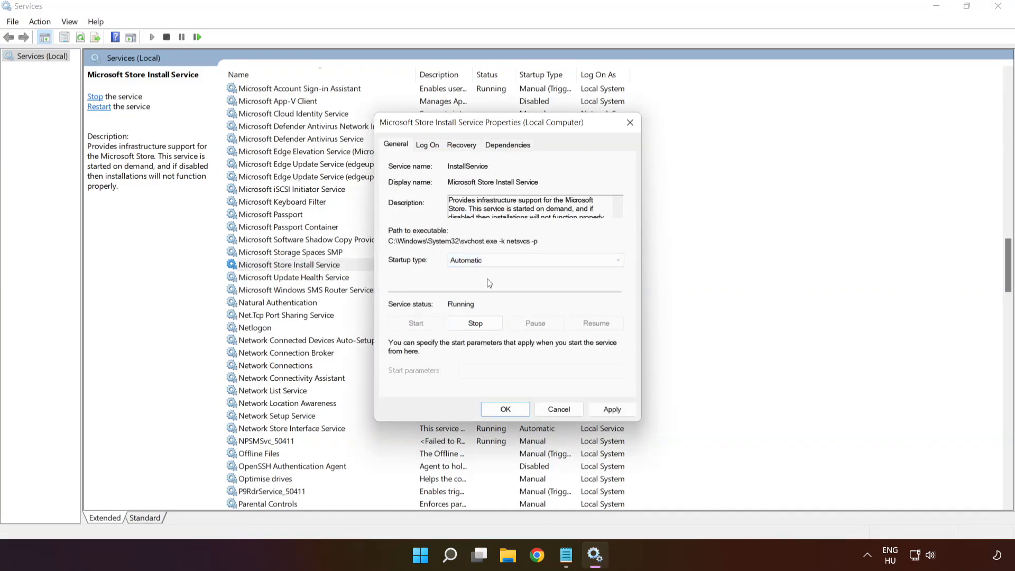
pyautogui.click(608, 410)
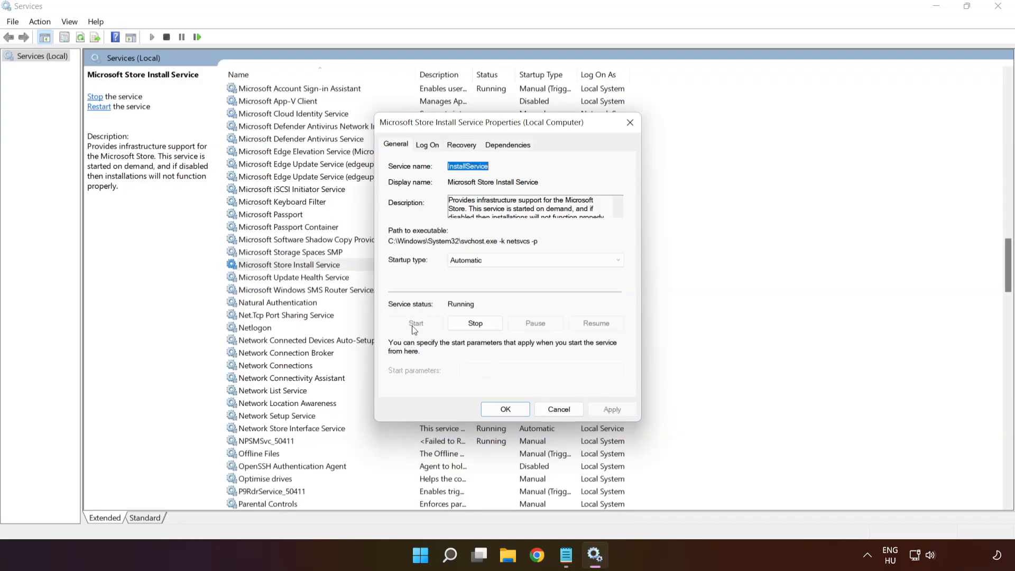
pyautogui.click(504, 409)
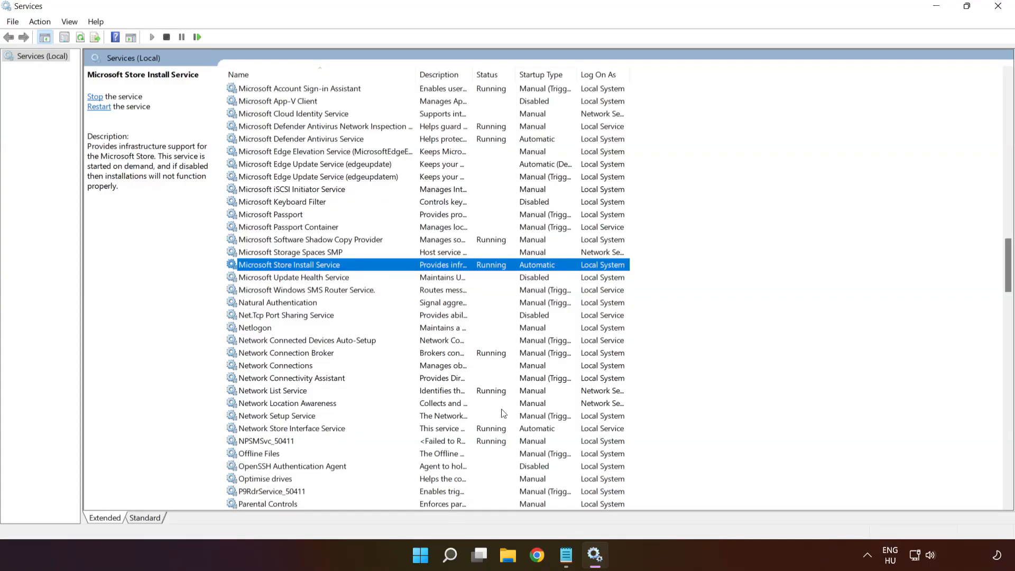
# Set the Background Intelligent Transfer Service's startup type to Automatic, apply it and close its properties.
pyautogui.press('b')
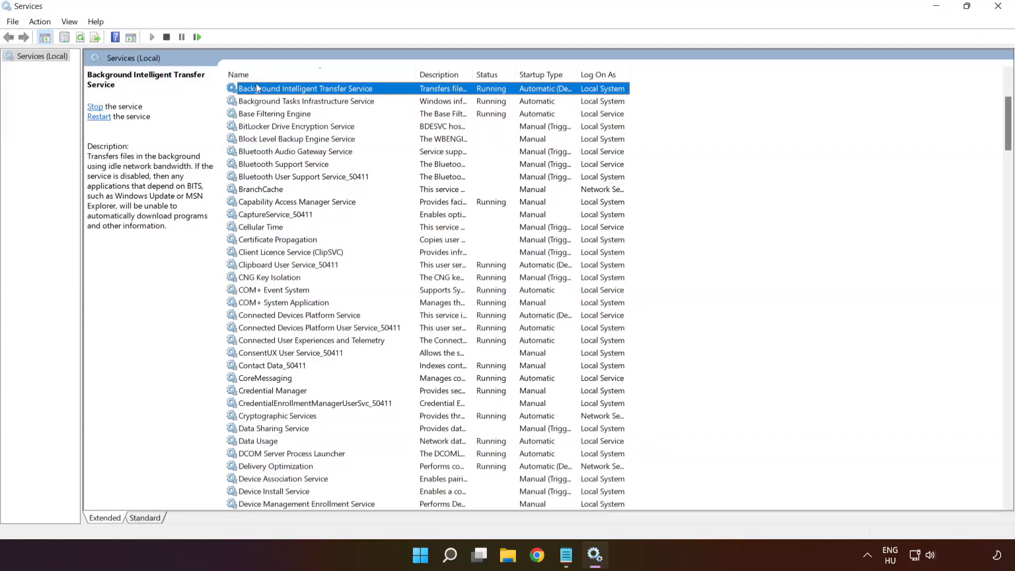
pyautogui.scroll(2, 324, 102)
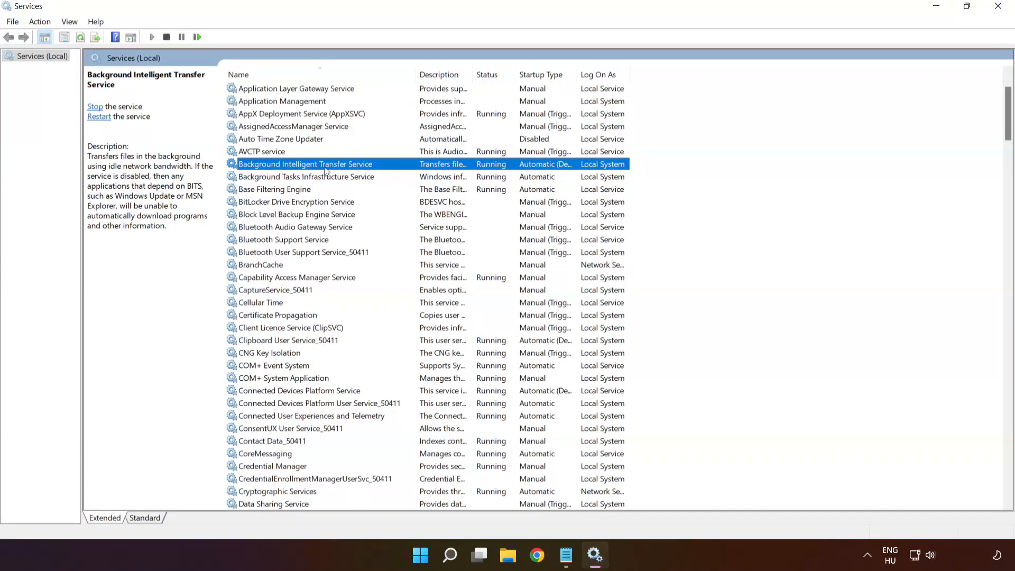
pyautogui.rightClick(400, 166)
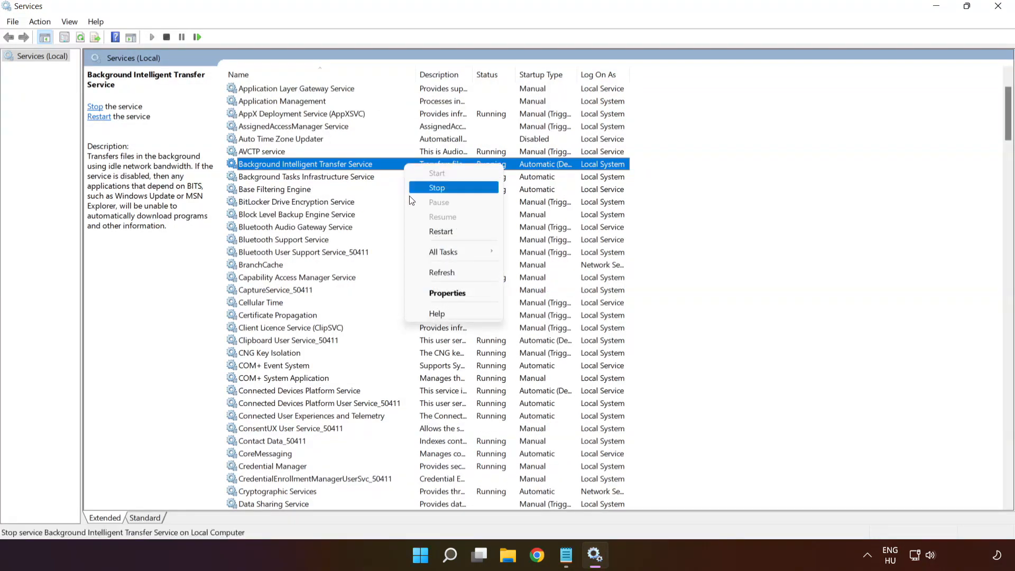
pyautogui.click(462, 294)
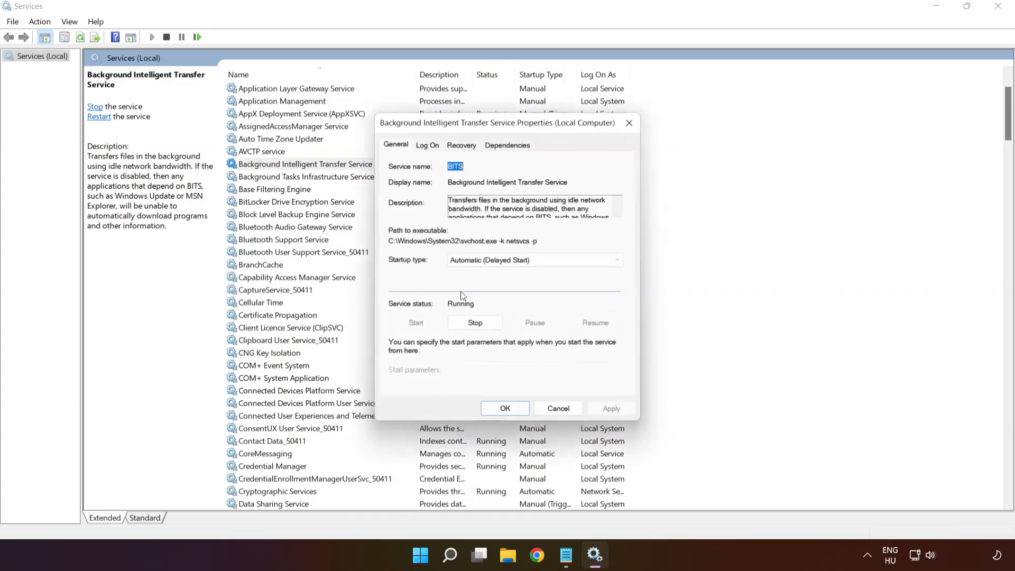
pyautogui.click(467, 260)
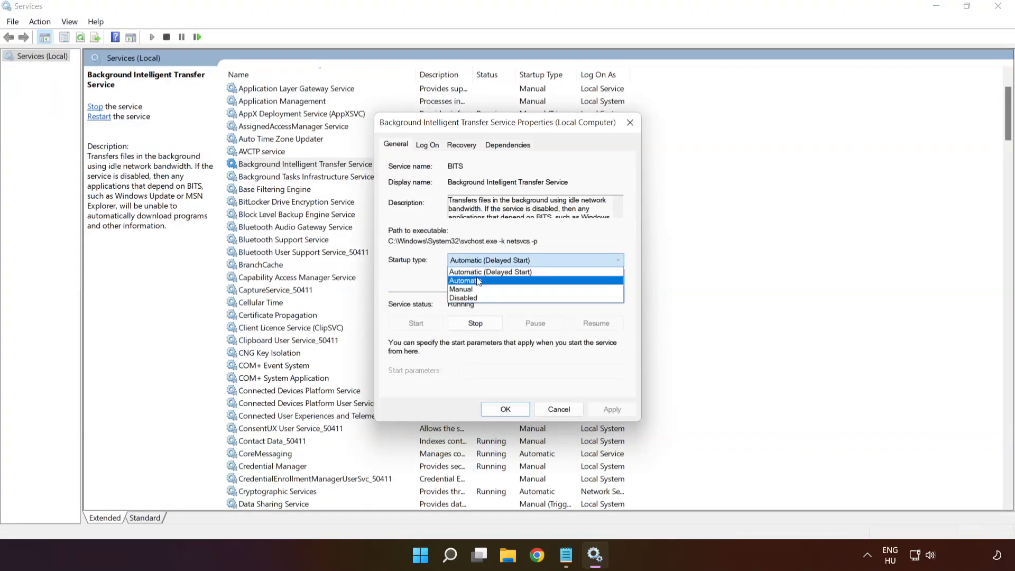
pyautogui.click(478, 278)
pyautogui.click(615, 409)
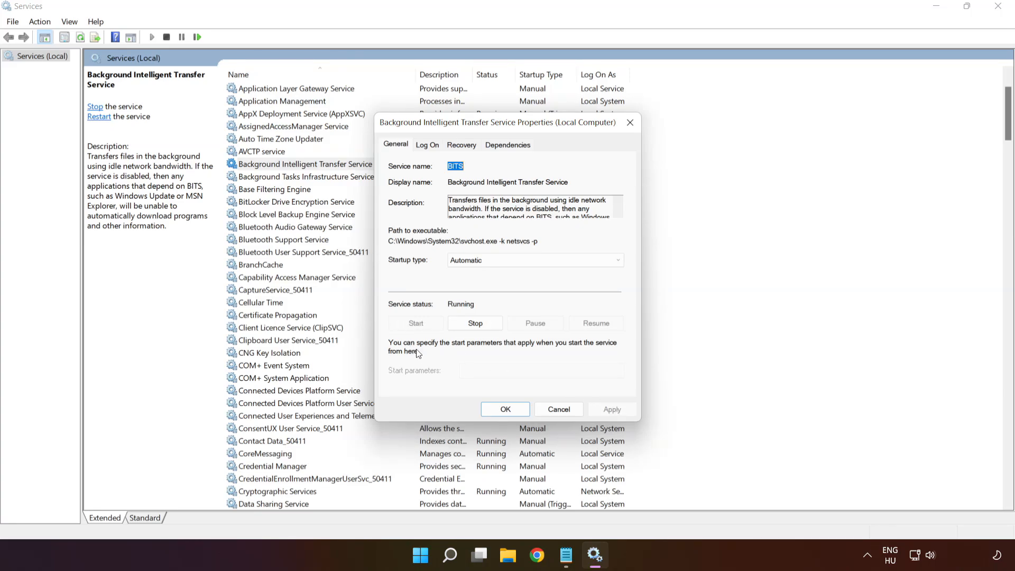
pyautogui.click(510, 409)
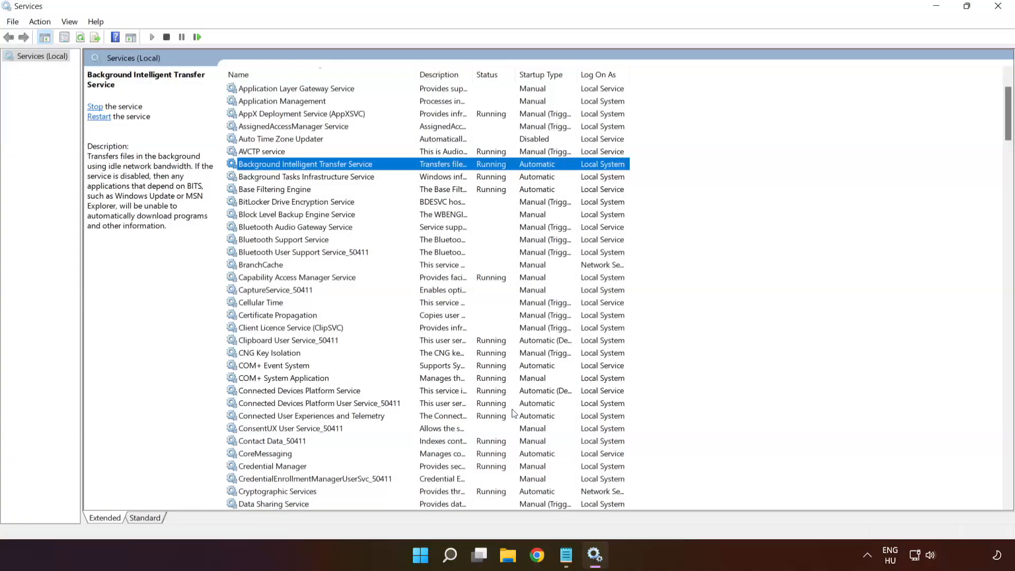
# Close the Services window and restart the computer.
pyautogui.click(997, 6)
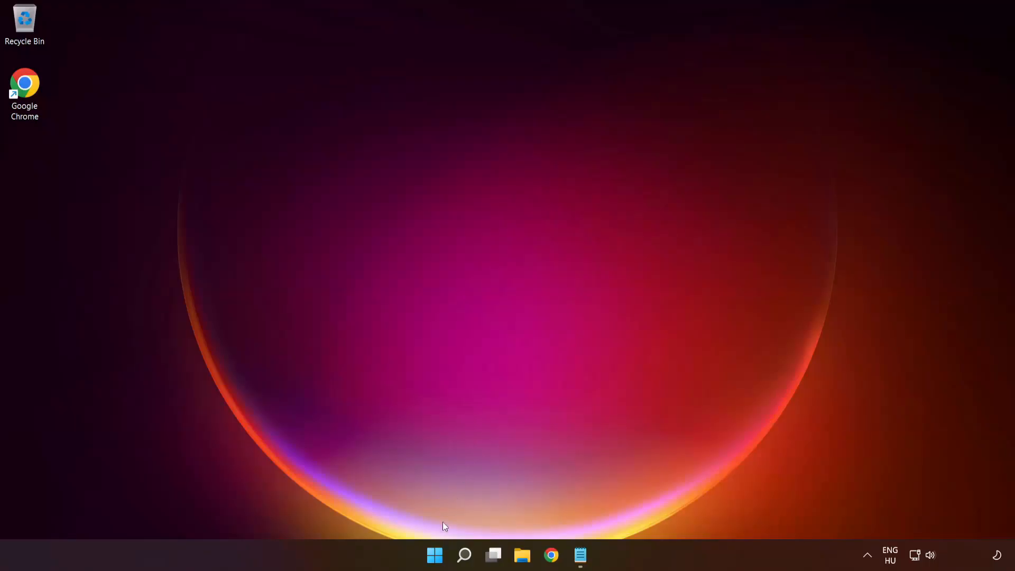
pyautogui.click(434, 561)
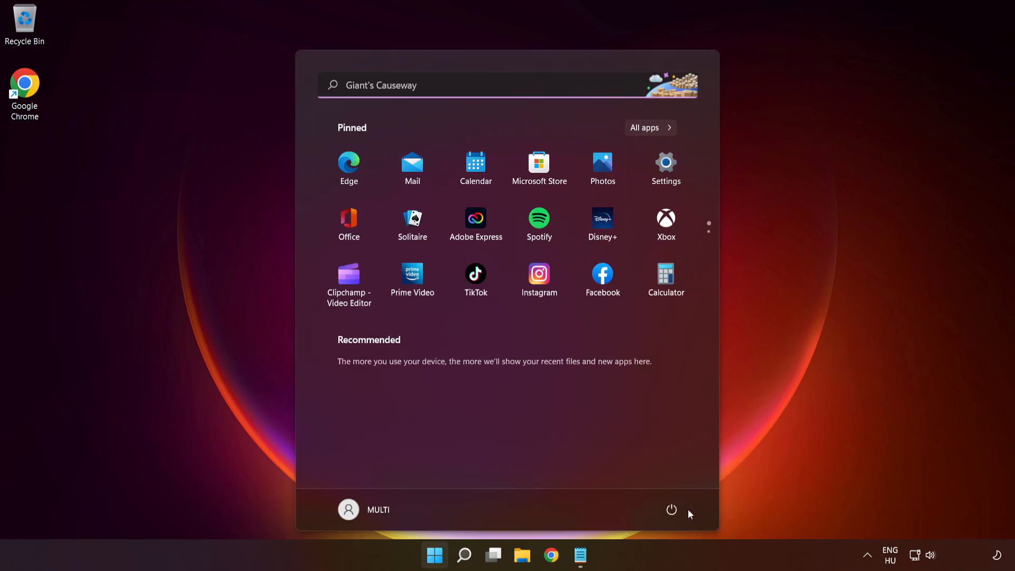
pyautogui.click(671, 509)
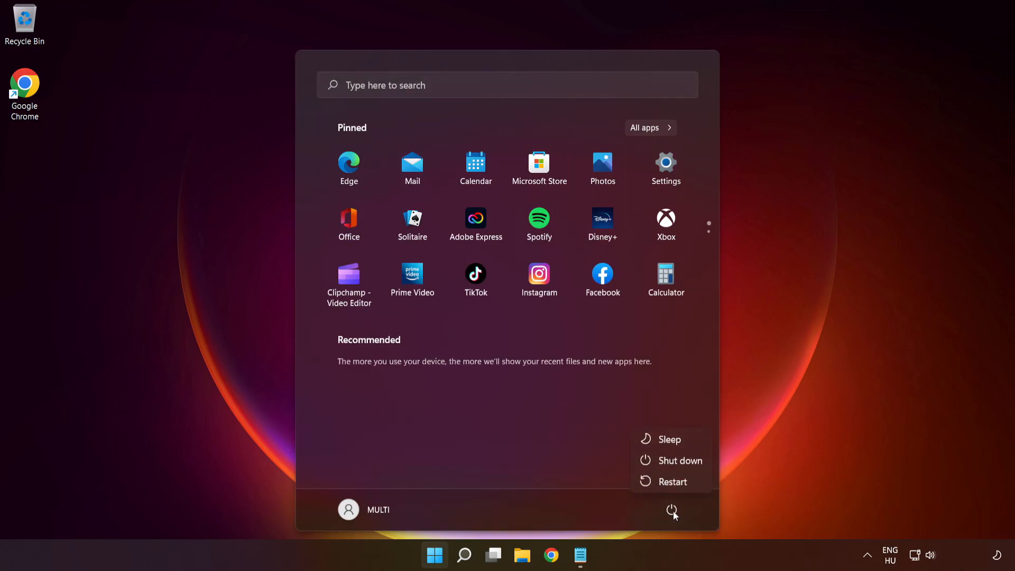
pyautogui.click(673, 482)
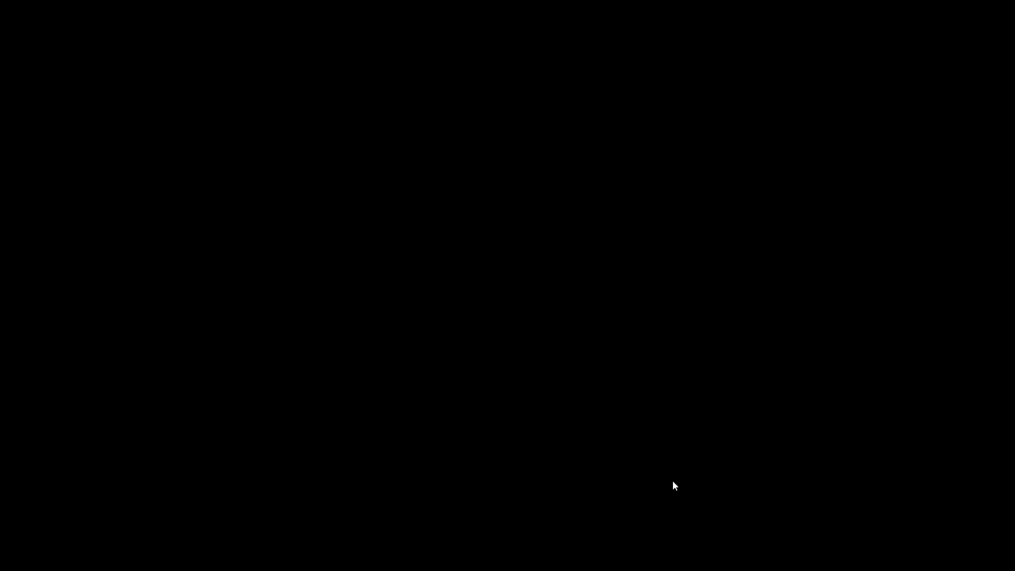